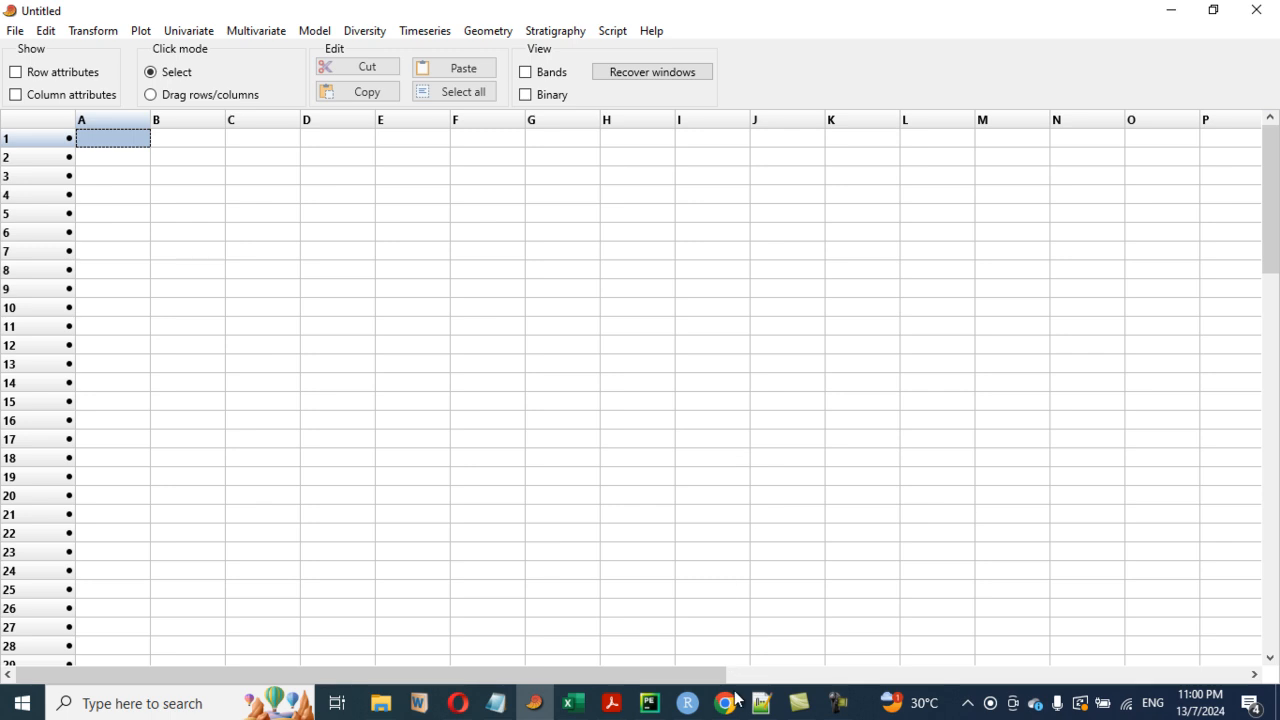
# - Switch to RStudio and run the set.seed(1234) and data.frame code that creates the mice data set of 20 weights
pyautogui.click(687, 703)
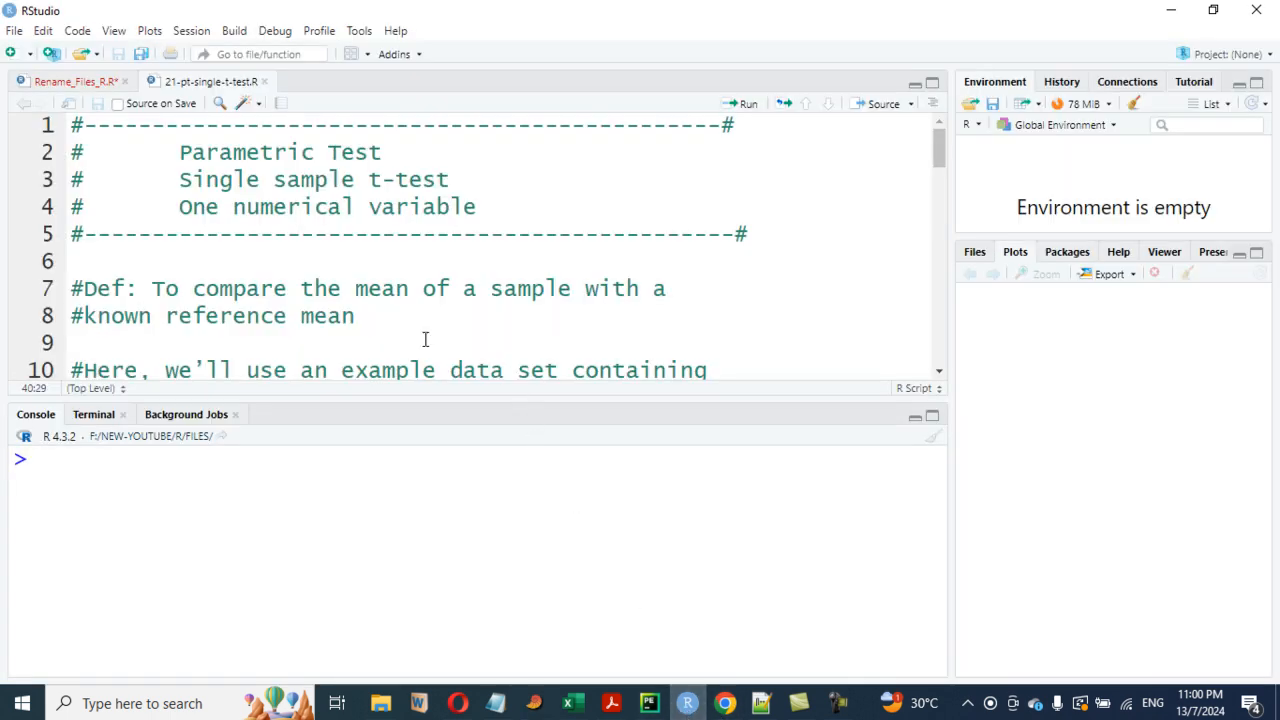
pyautogui.scroll(-1, 391, 314)
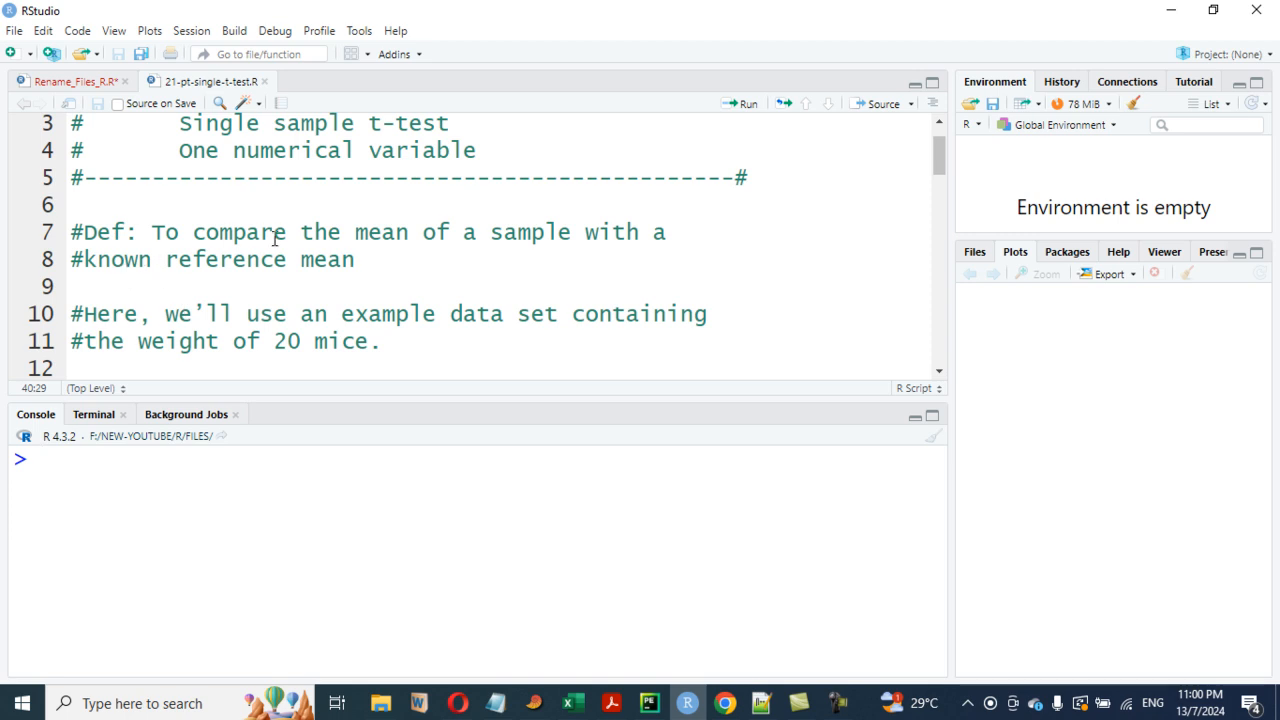
pyautogui.scroll(1, 274, 240)
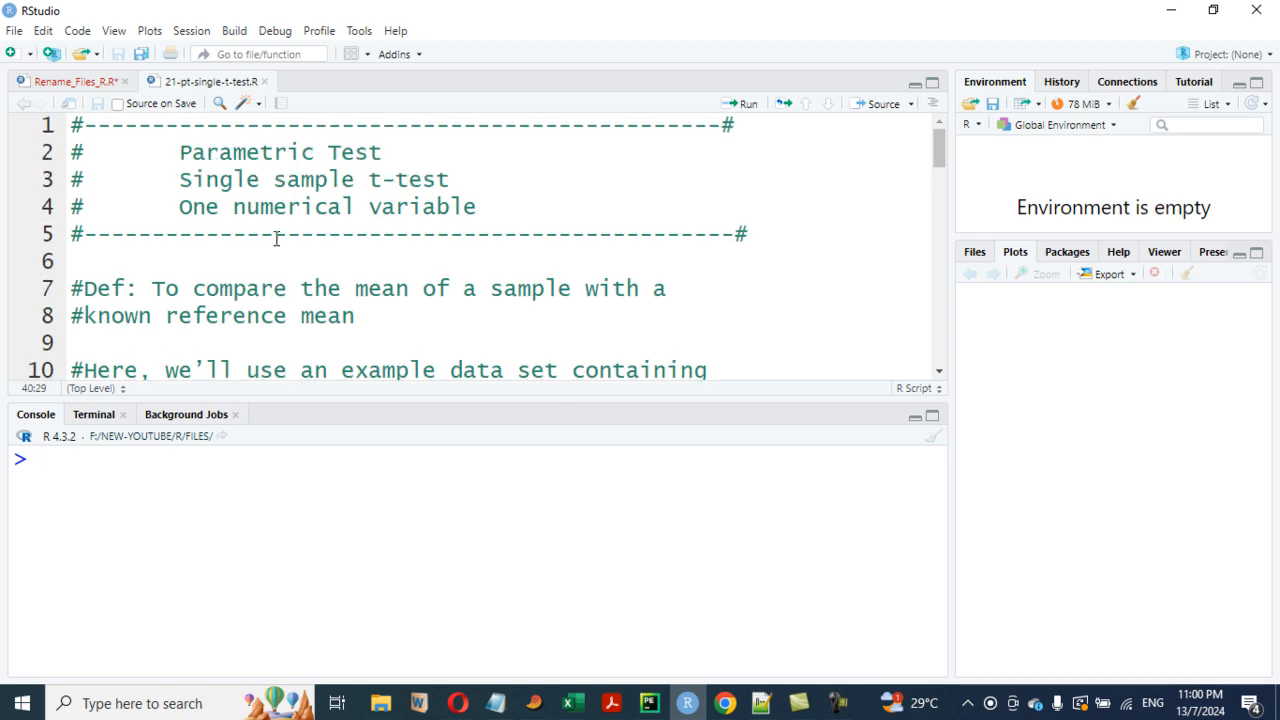
pyautogui.scroll(-1, 287, 236)
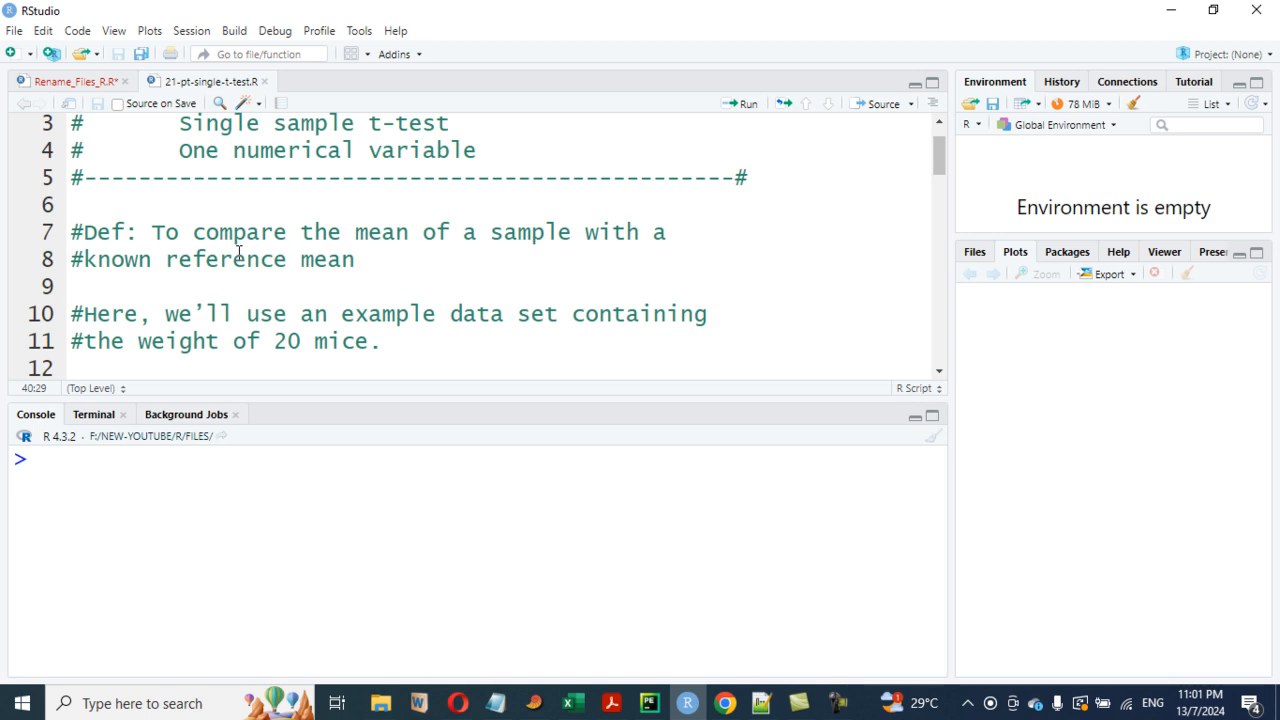
pyautogui.scroll(-1, 335, 282)
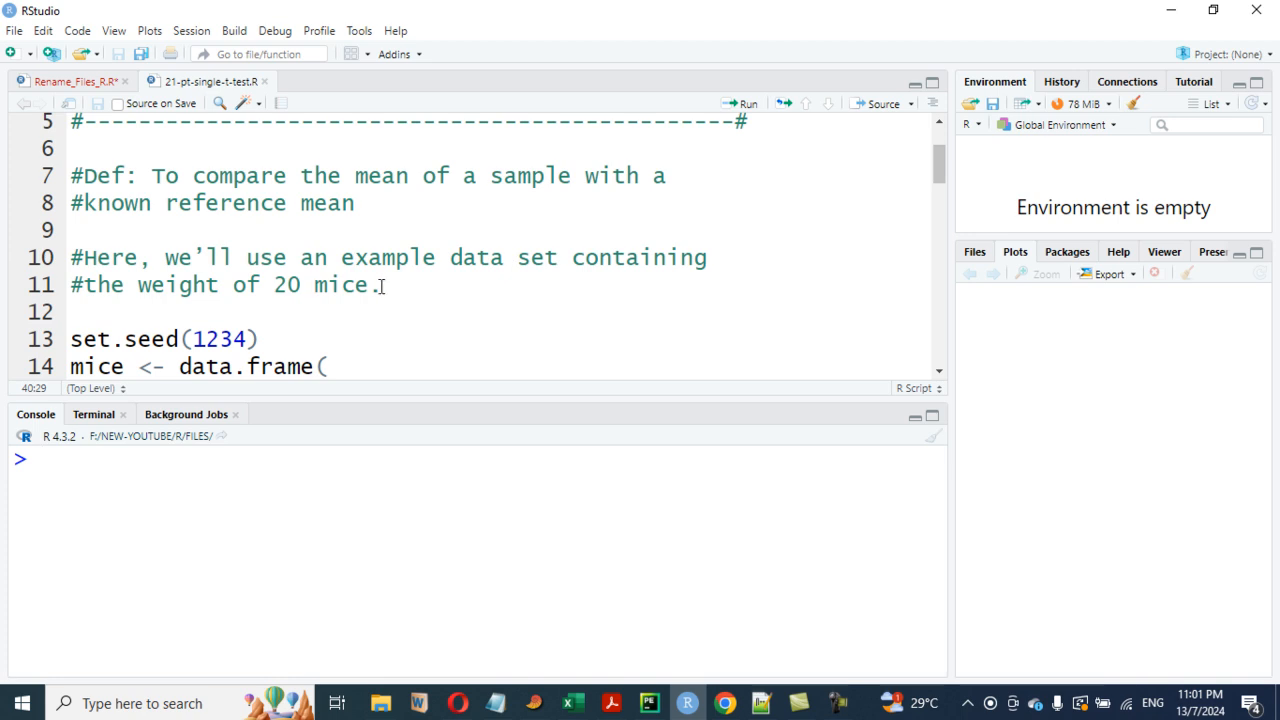
pyautogui.scroll(-1, 395, 286)
pyautogui.scroll(-2, 397, 286)
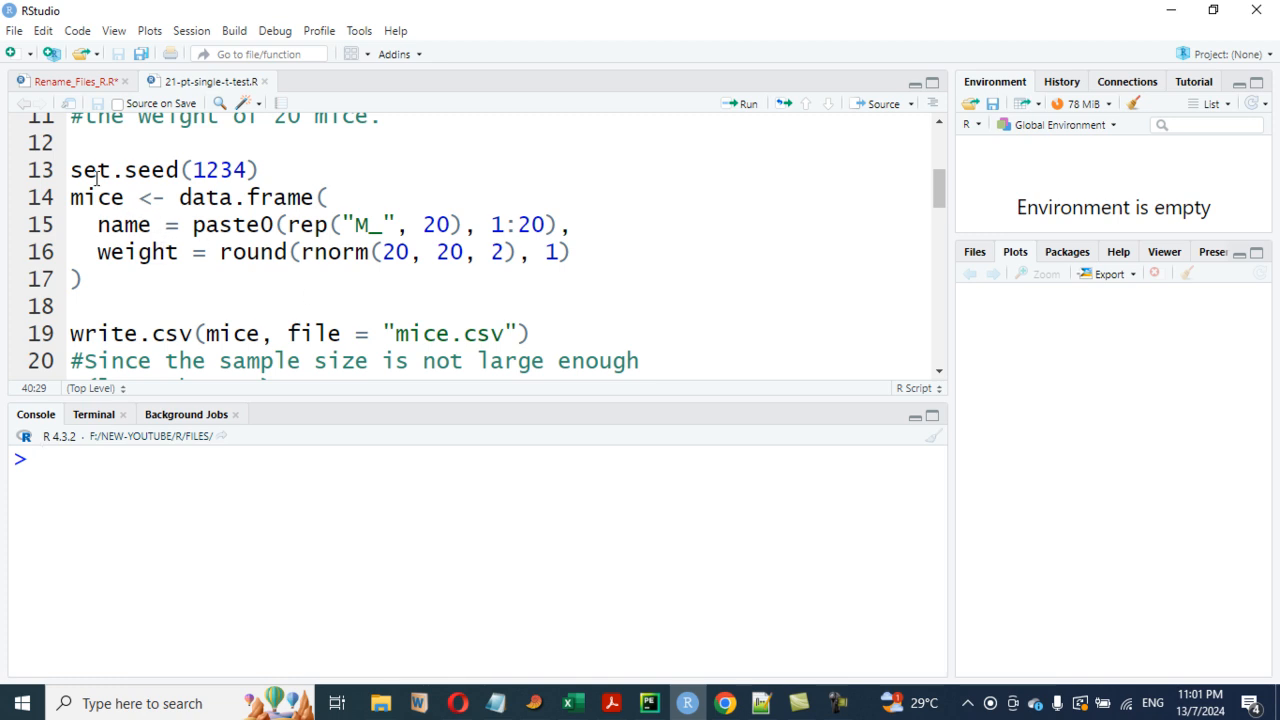
pyautogui.moveTo(72, 170); pyautogui.dragTo(151, 284)
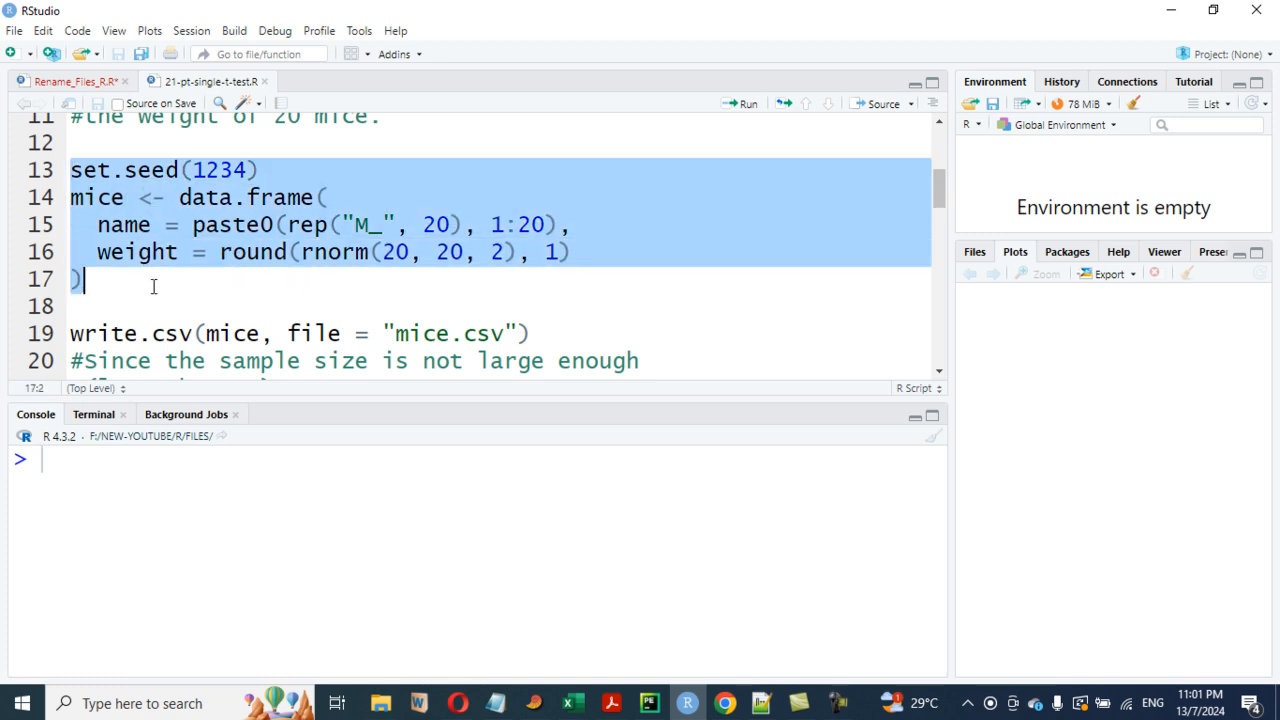
pyautogui.click(745, 106)
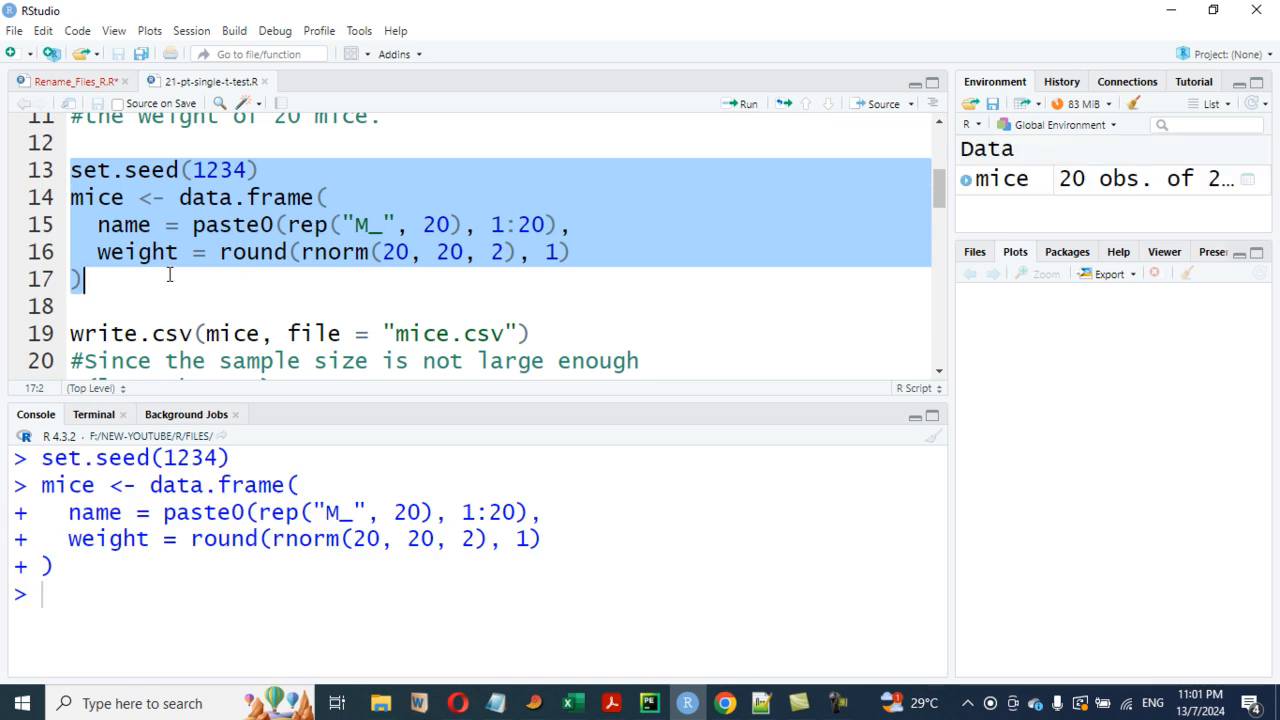
# - Run the write.csv line to save the mice data to mice.csv
pyautogui.click(104, 199)
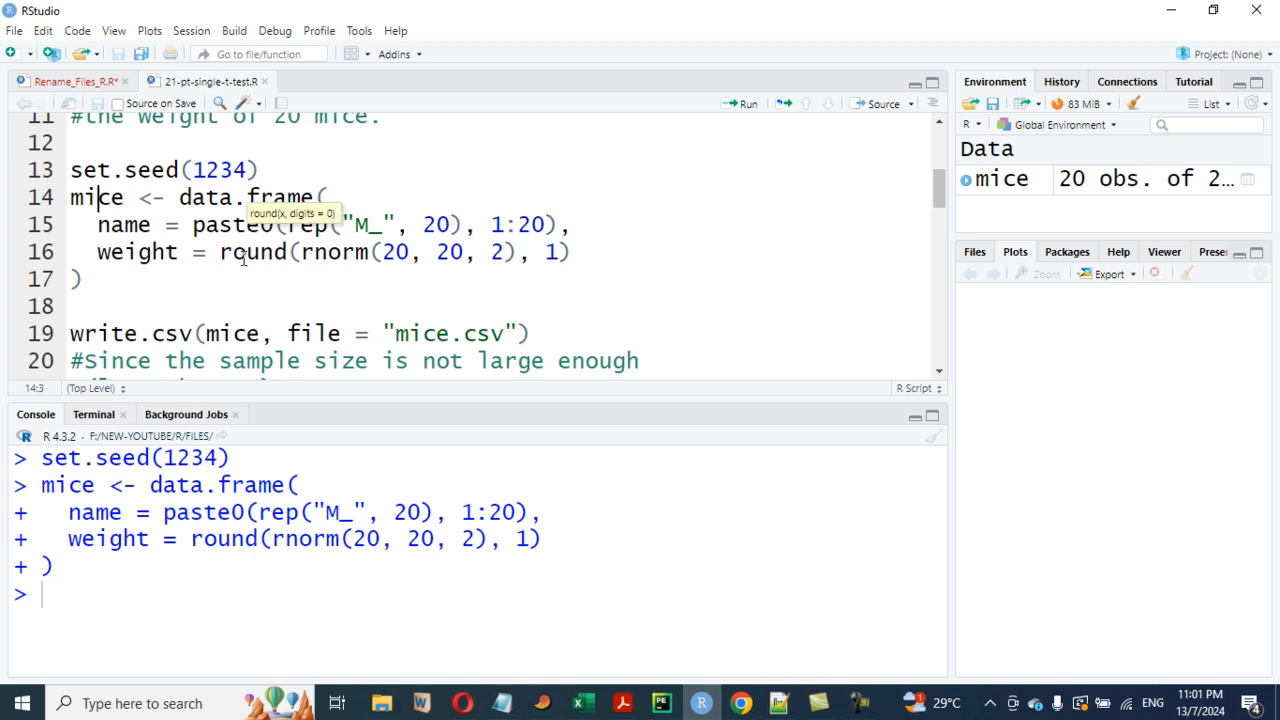
pyautogui.scroll(-2, 243, 259)
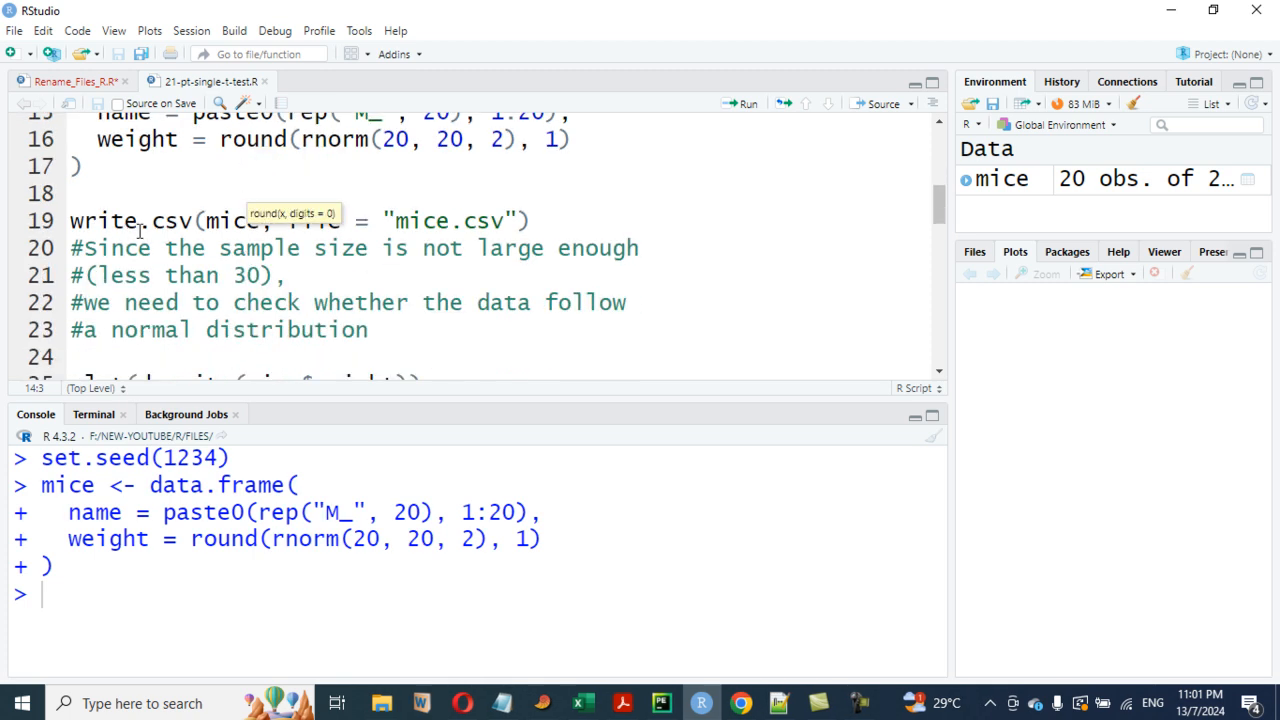
pyautogui.click(207, 277)
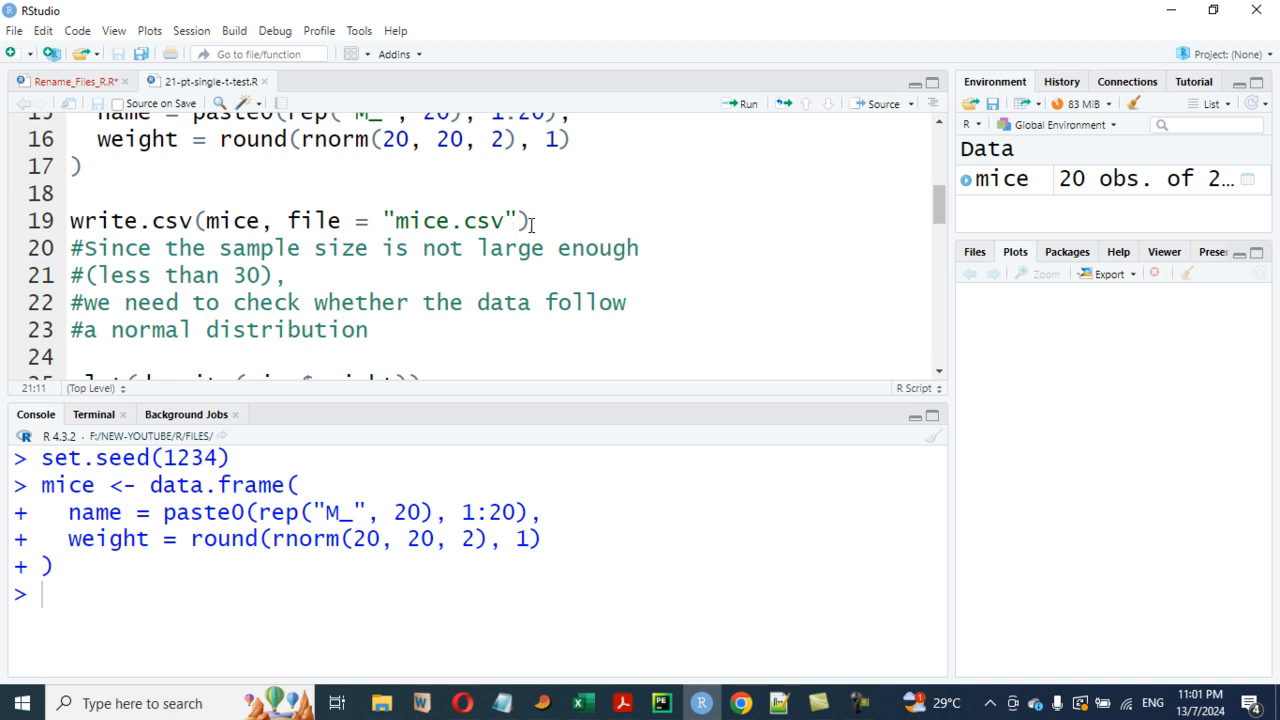
pyautogui.moveTo(531, 221); pyautogui.dragTo(35, 222)
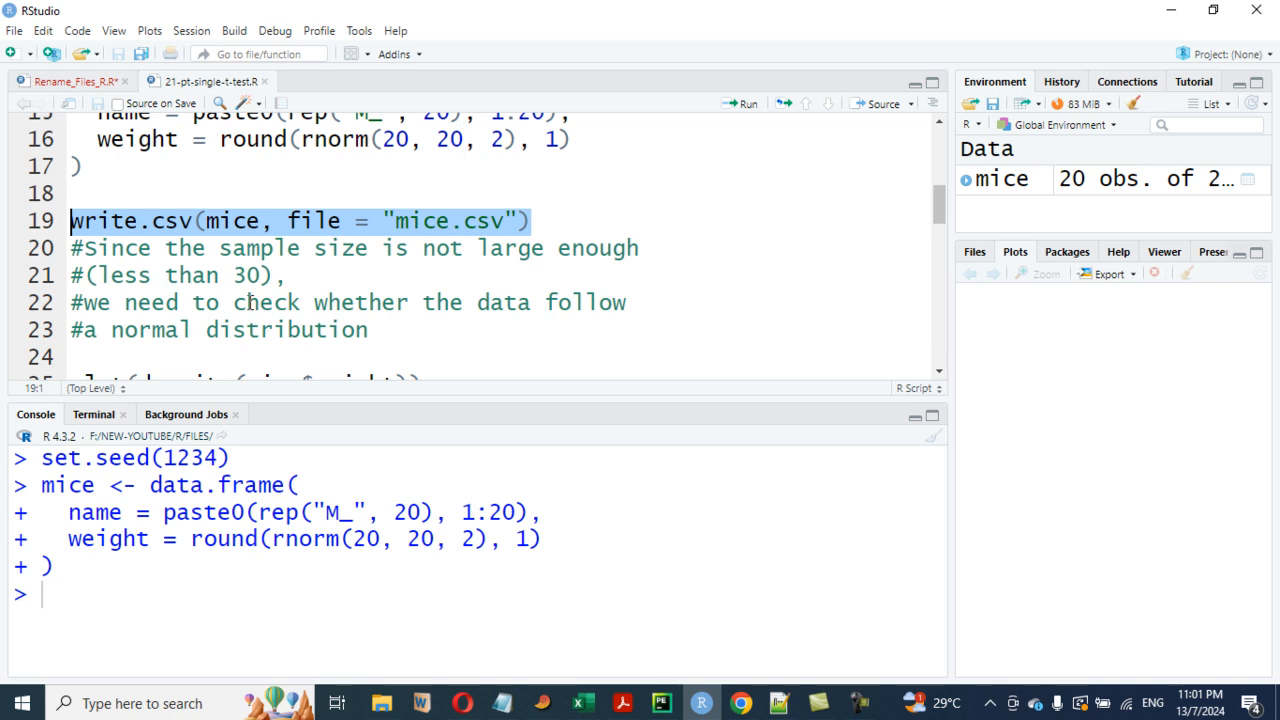
pyautogui.click(744, 112)
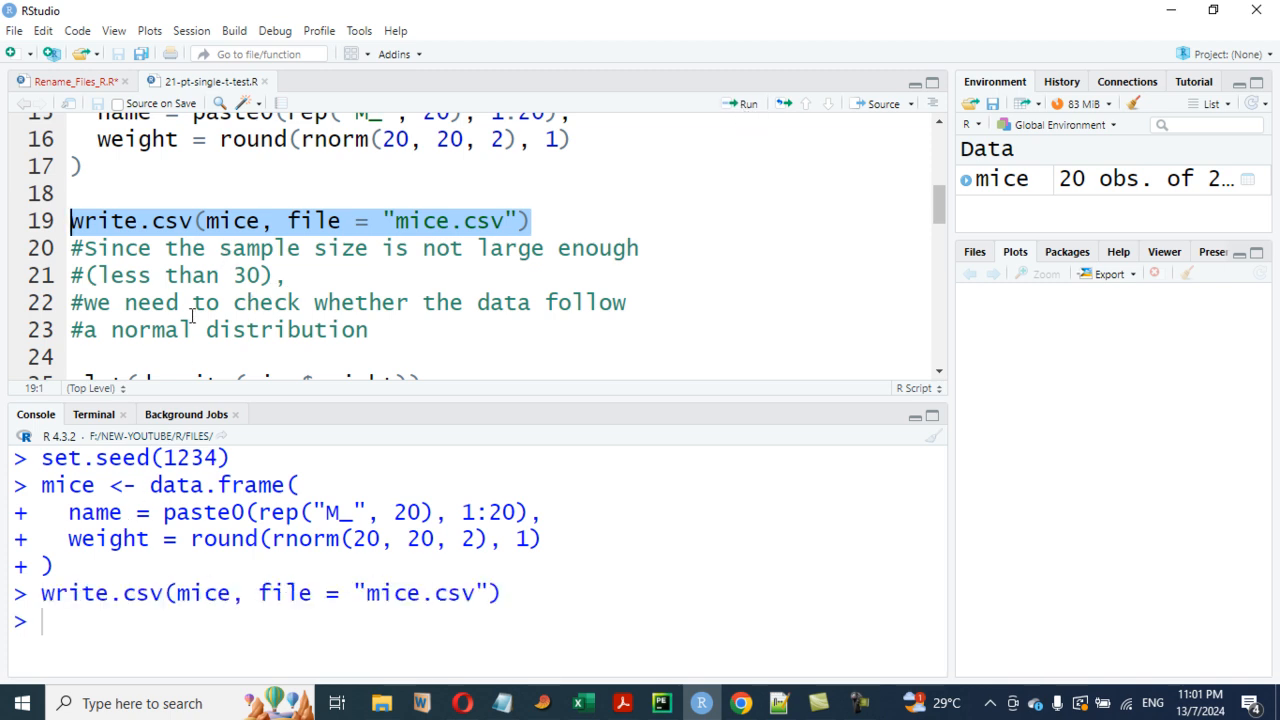
# - Run the Shapiro-Wilk normality test on mice$weight
pyautogui.click(194, 305)
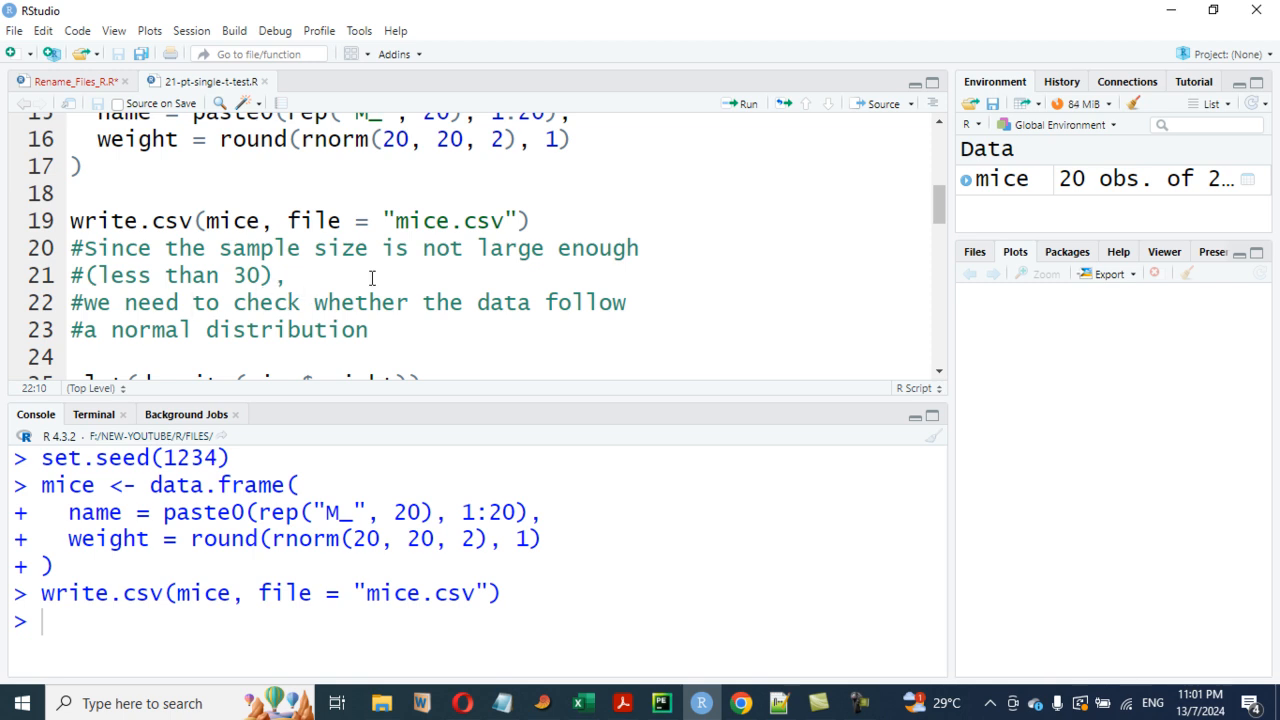
pyautogui.scroll(-5, 333, 287)
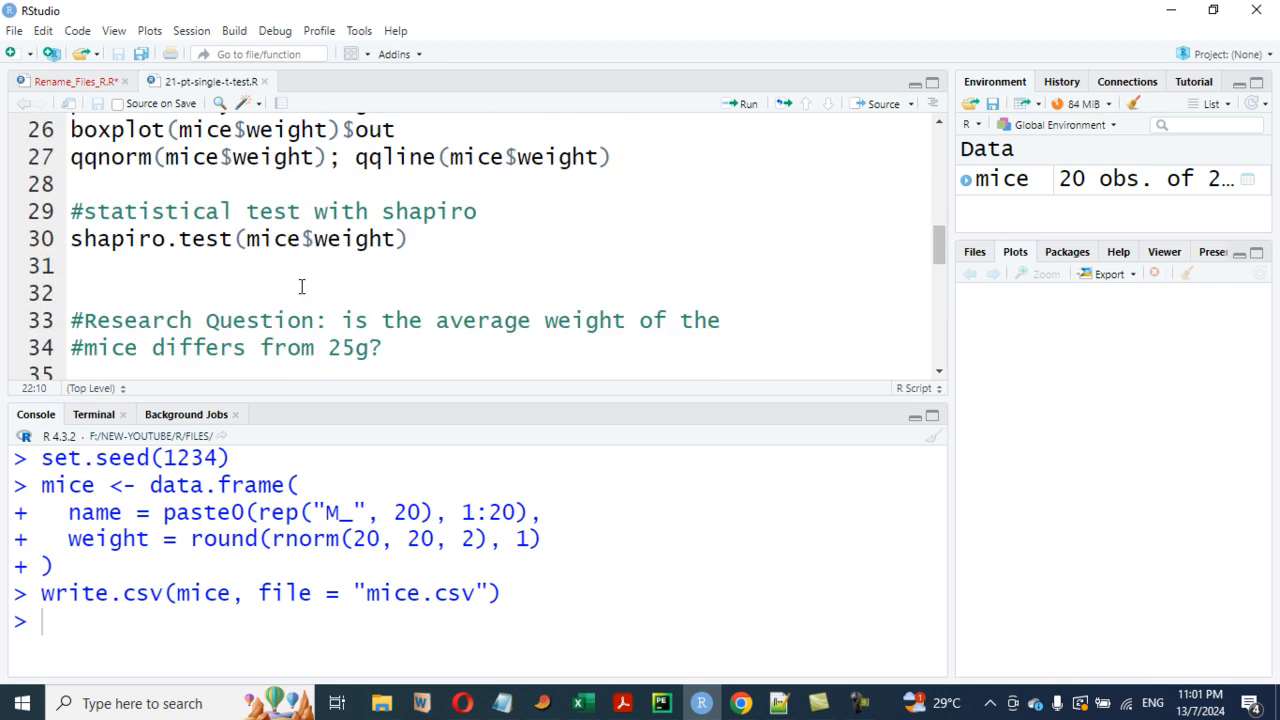
pyautogui.click(416, 240)
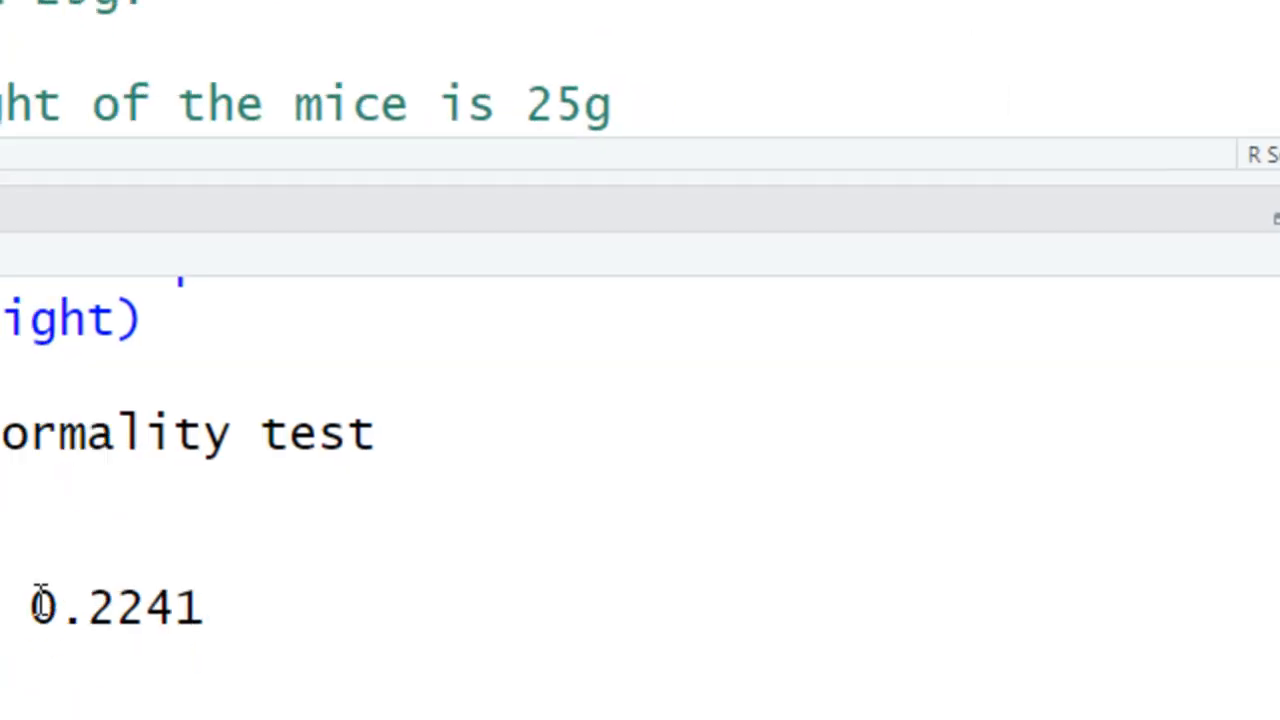
# - Highlight the Shapiro-Wilk p-value and read the research question and hypotheses in the script
pyautogui.moveTo(126, 531); pyautogui.dragTo(377, 537)
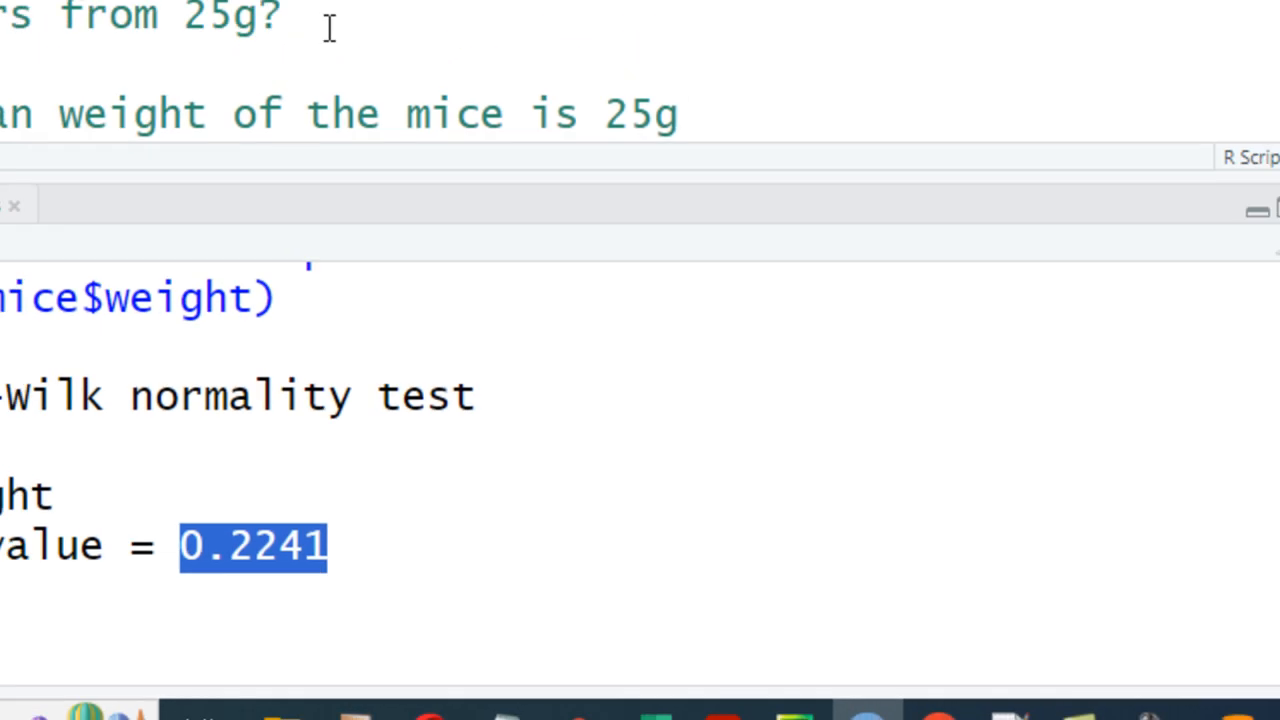
pyautogui.click(329, 28)
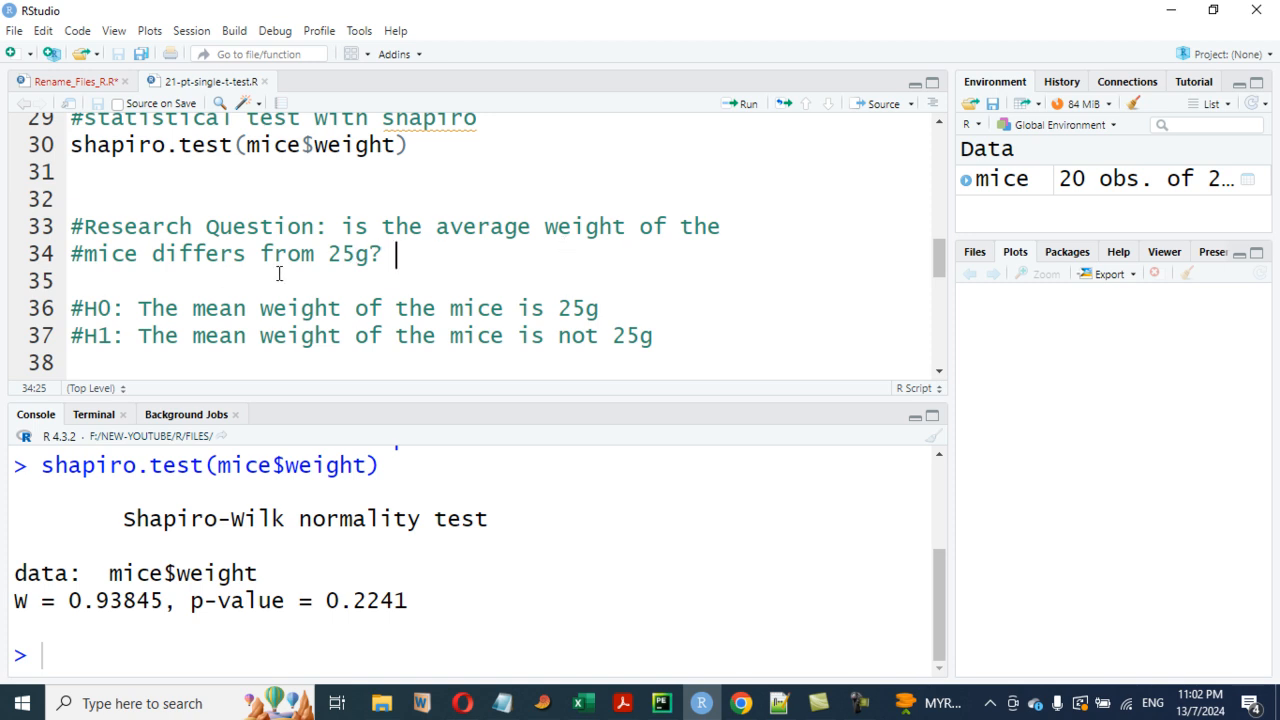
pyautogui.scroll(-1, 374, 266)
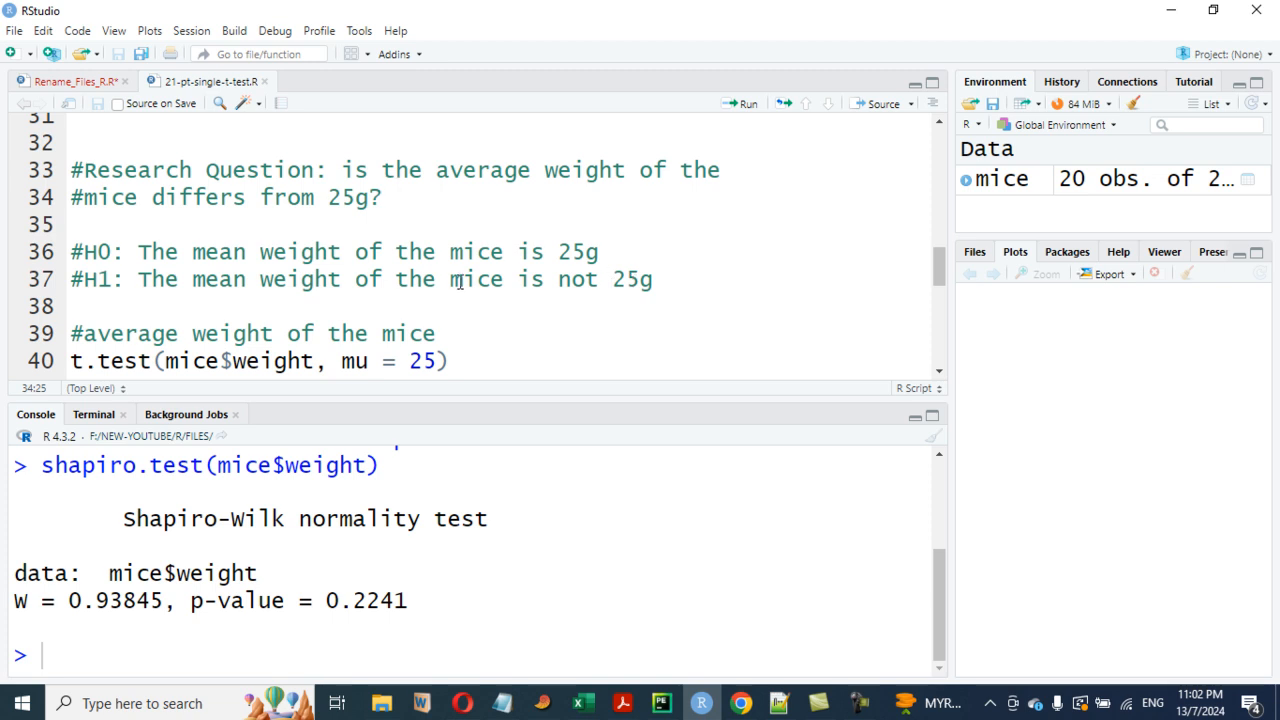
pyautogui.scroll(-1, 460, 282)
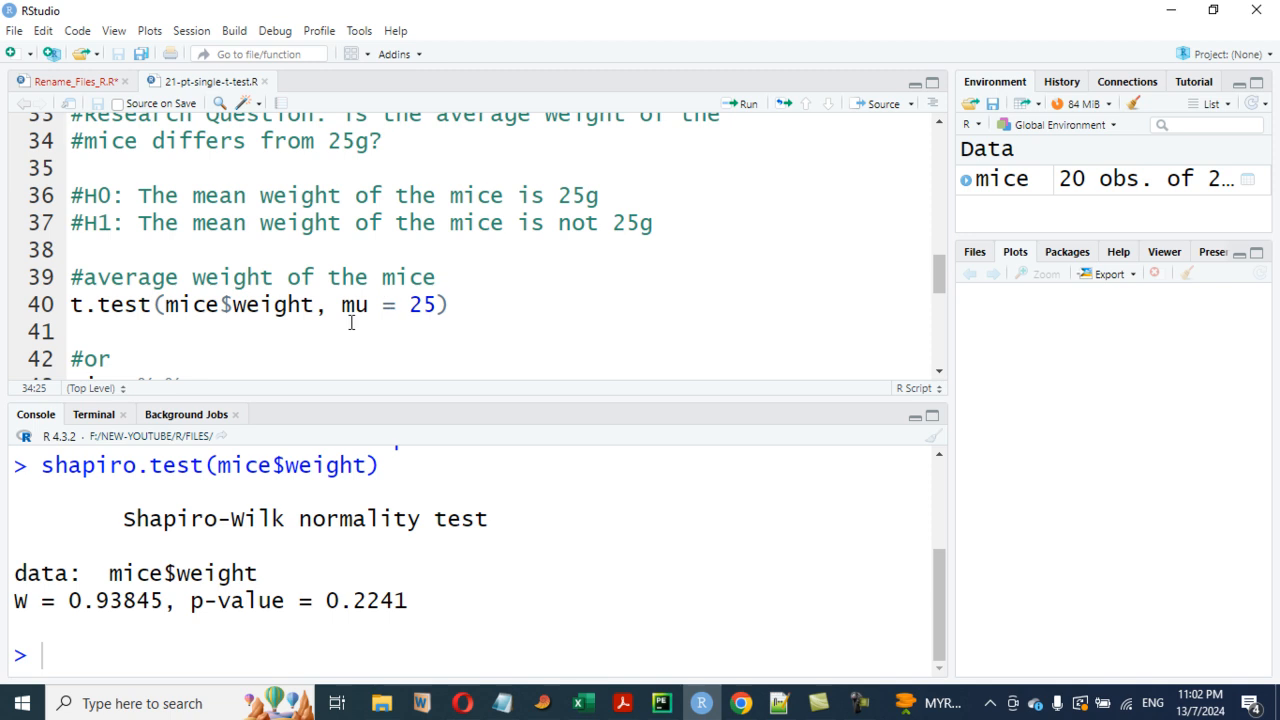
# - Run the one-sample t-test of mice$weight against mu = 25
pyautogui.click(436, 305)
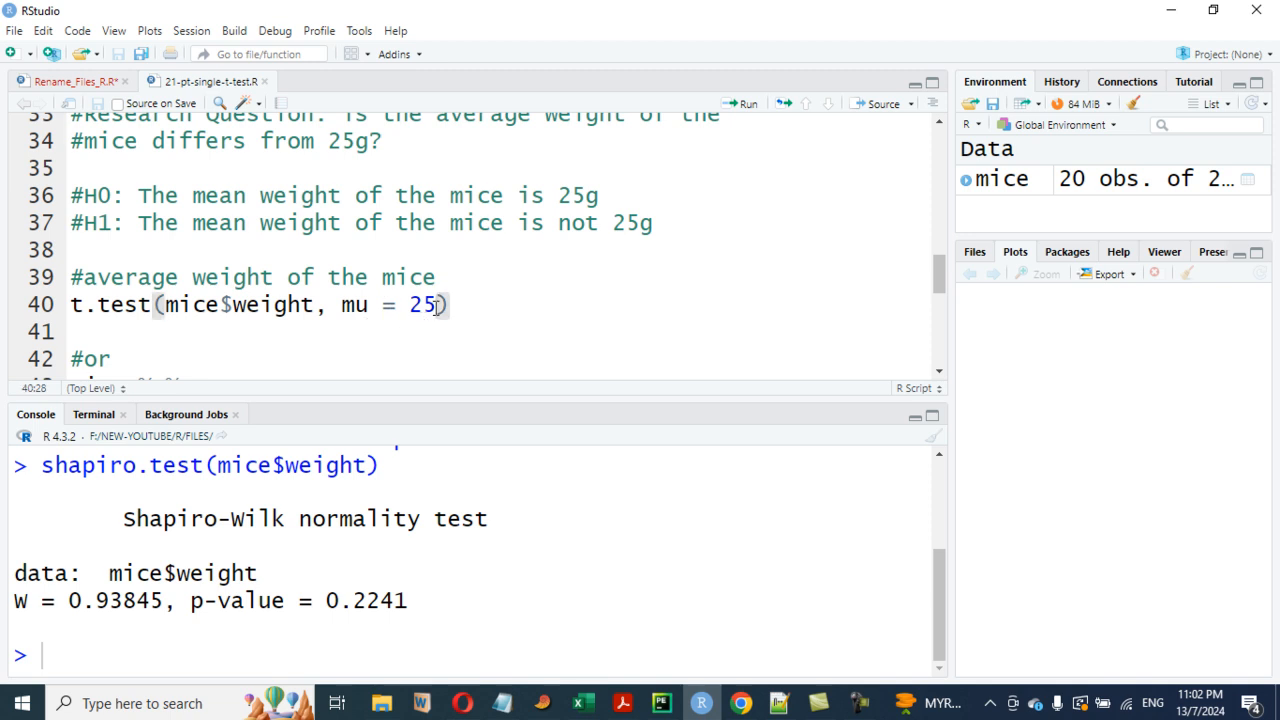
pyautogui.click(462, 309)
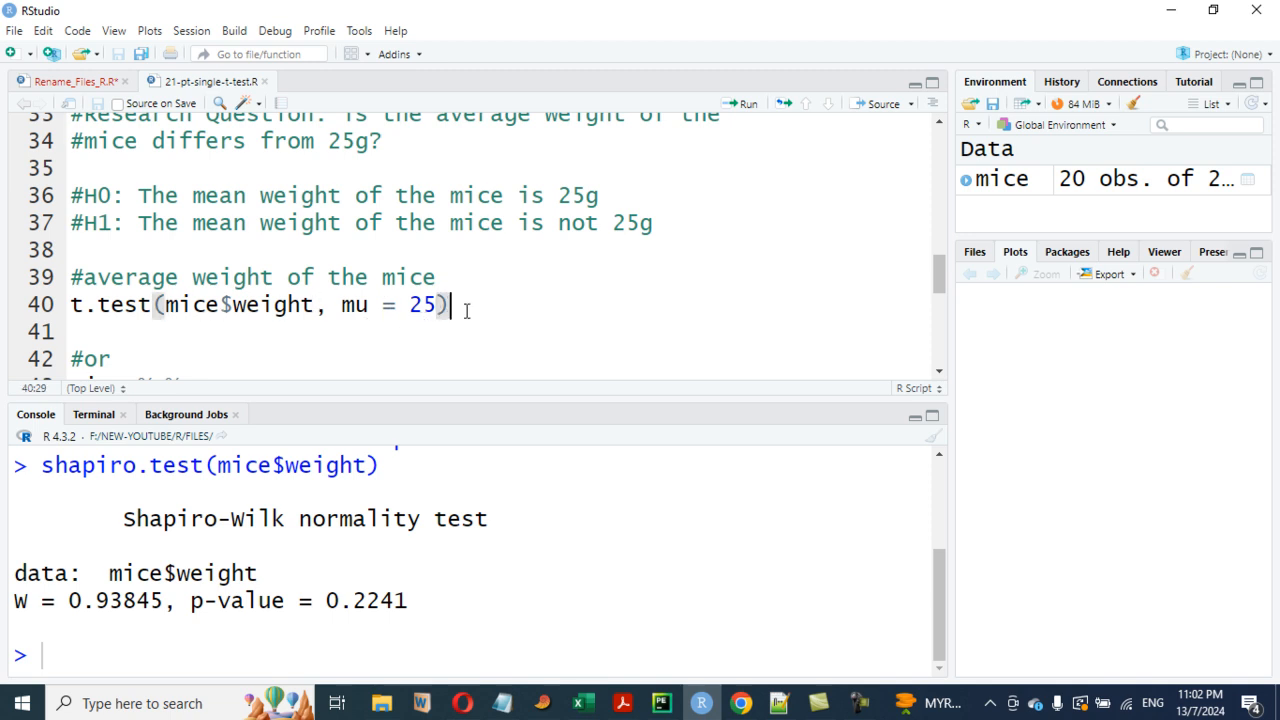
pyautogui.click(748, 107)
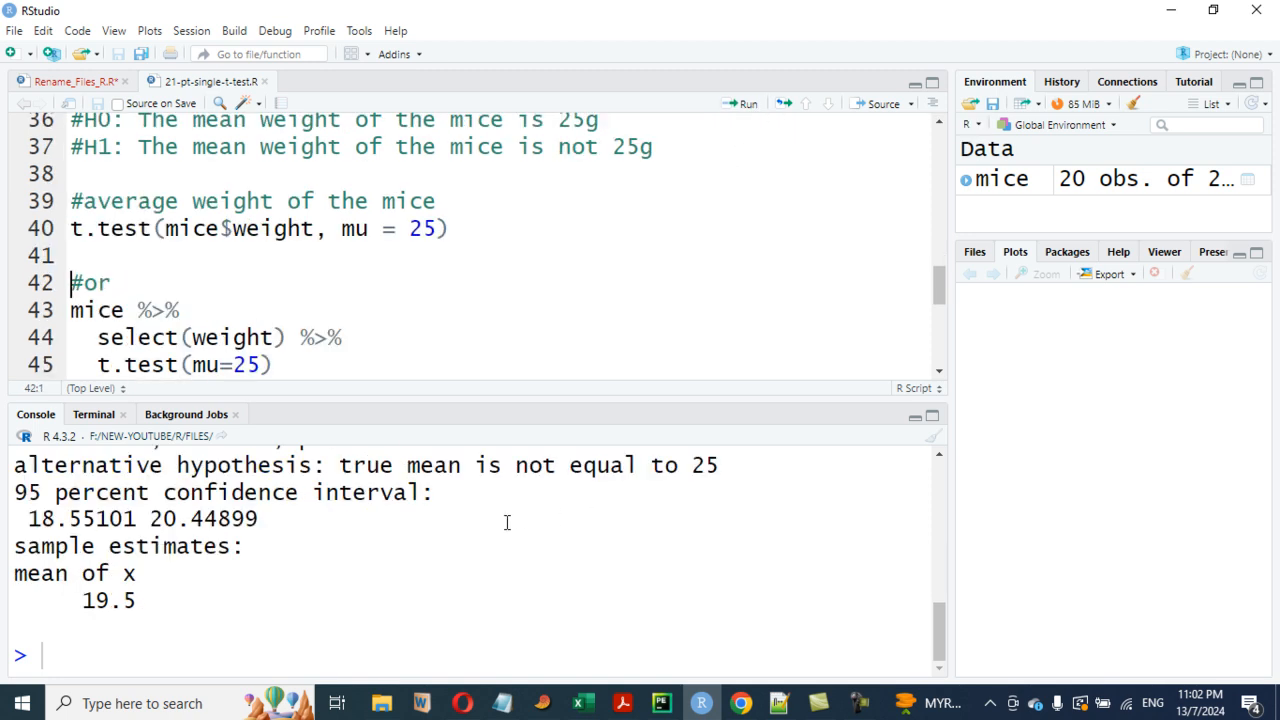
# - Enlarge the console and highlight the t-test p-value and the sample mean estimate
pyautogui.moveTo(500, 398); pyautogui.dragTo(490, 322)
pyautogui.scroll(1, 294, 492)
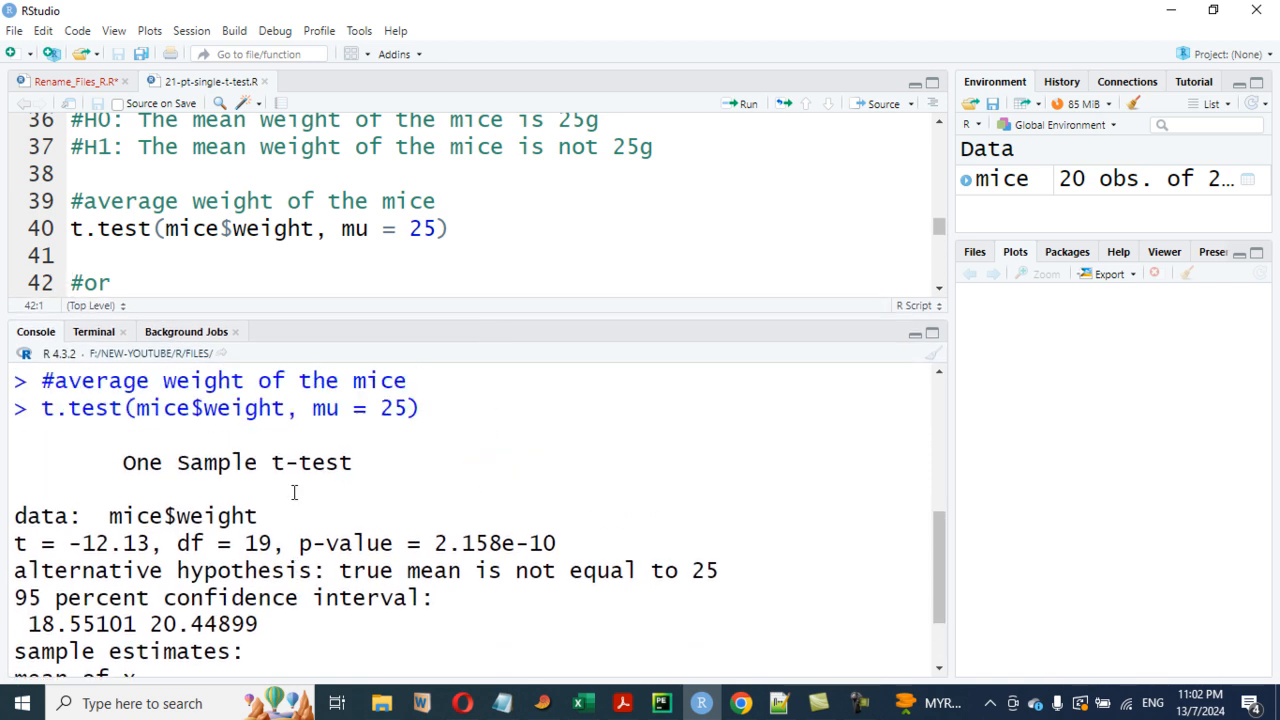
pyautogui.scroll(-1, 294, 492)
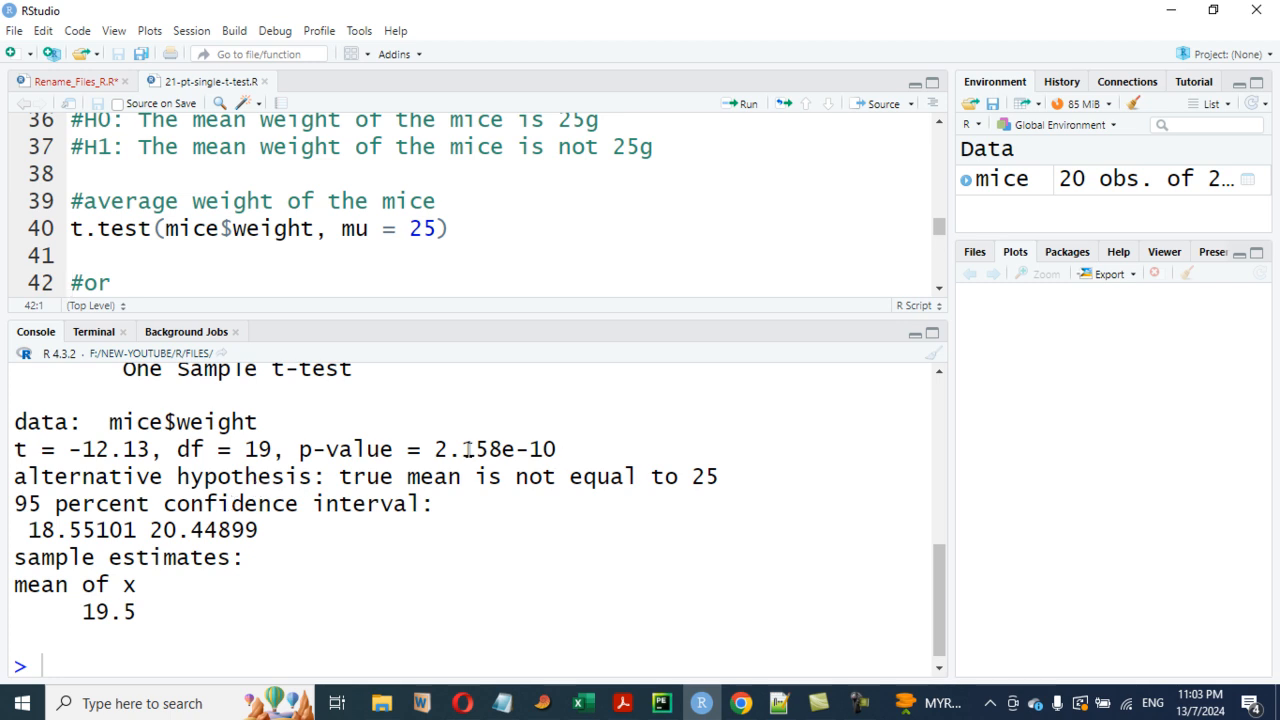
pyautogui.moveTo(297, 458); pyautogui.dragTo(557, 455)
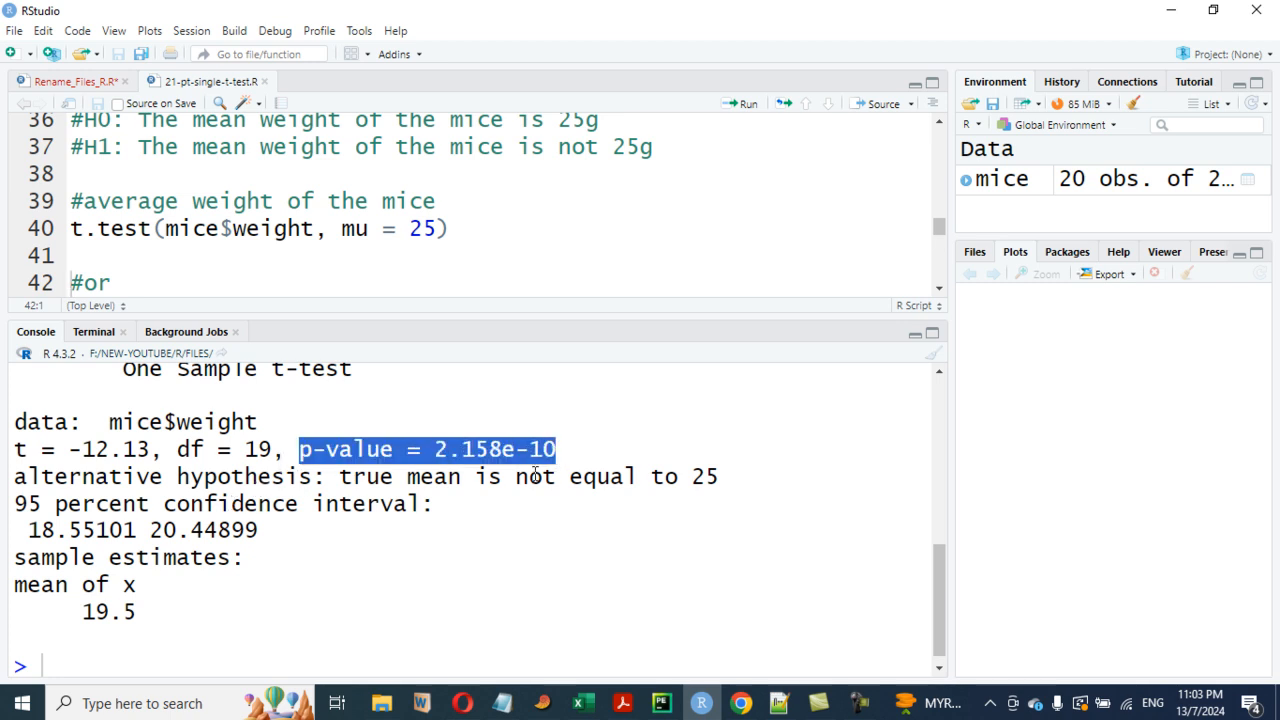
pyautogui.moveTo(181, 611); pyautogui.dragTo(68, 612)
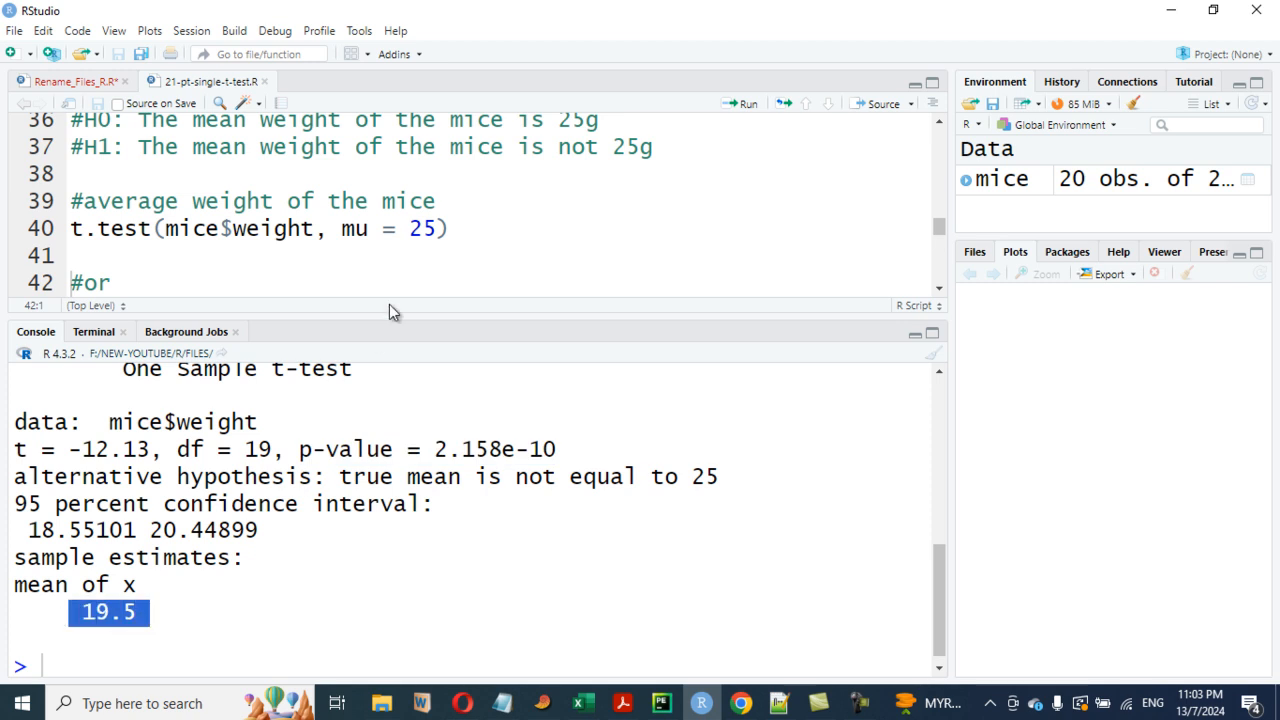
# - Highlight the H1 alternative hypothesis and compare it with the t-test output in the console
pyautogui.click(490, 234)
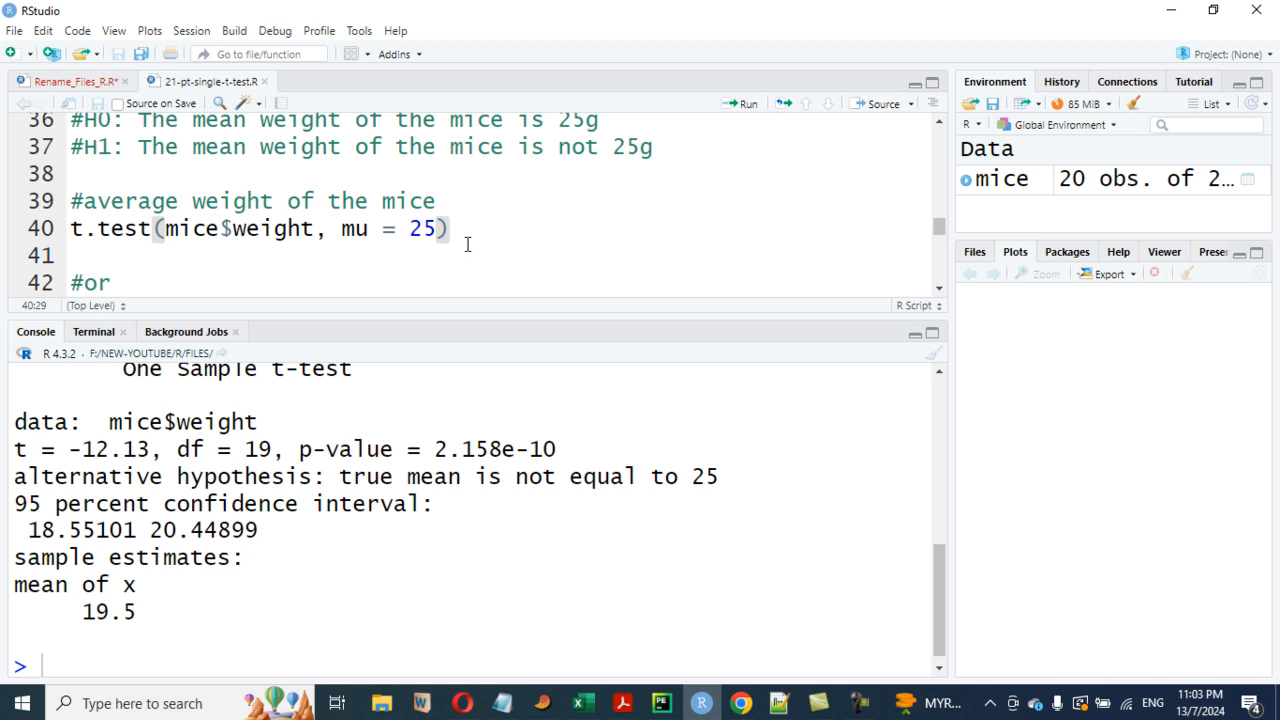
pyautogui.scroll(1, 467, 244)
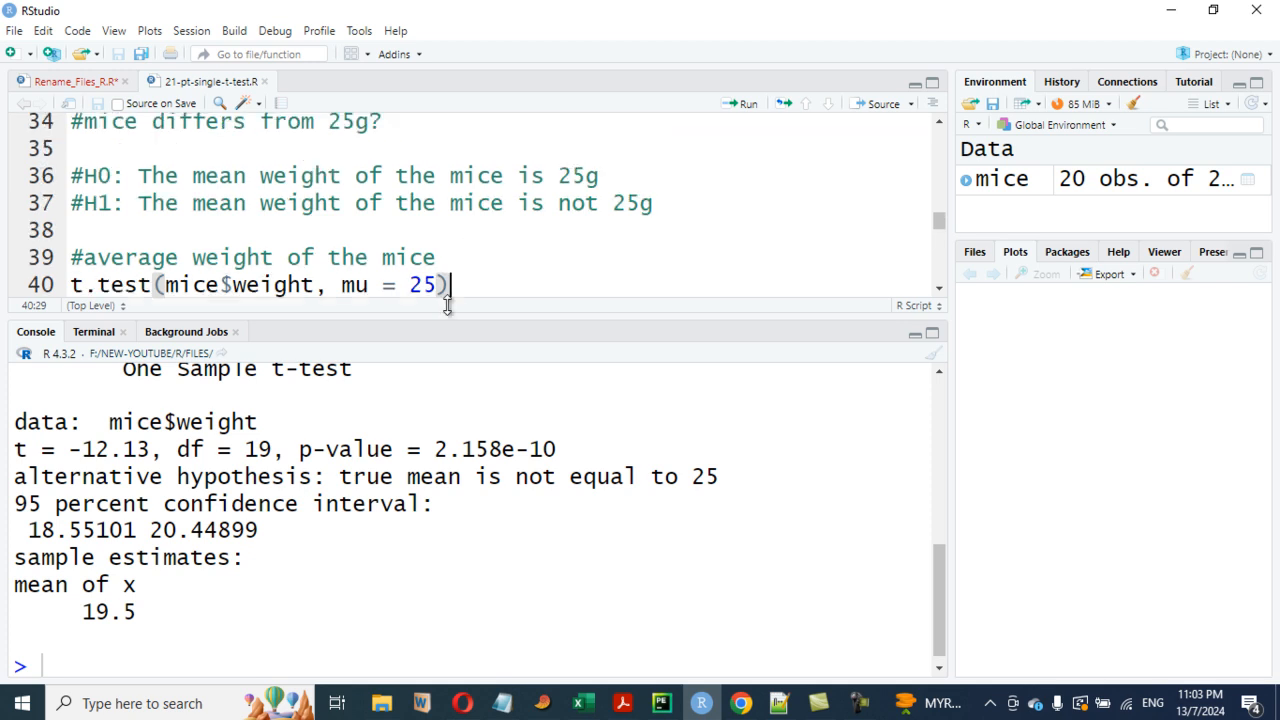
pyautogui.scroll(-1, 401, 261)
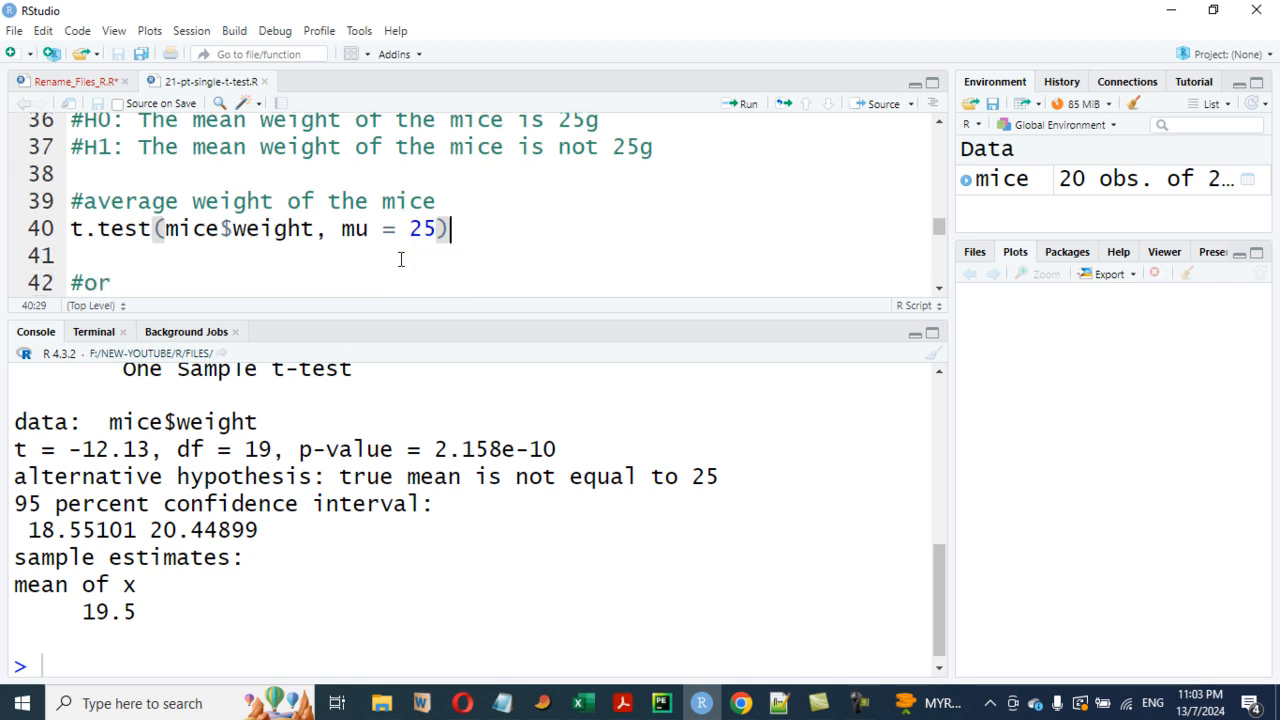
pyautogui.scroll(1, 325, 265)
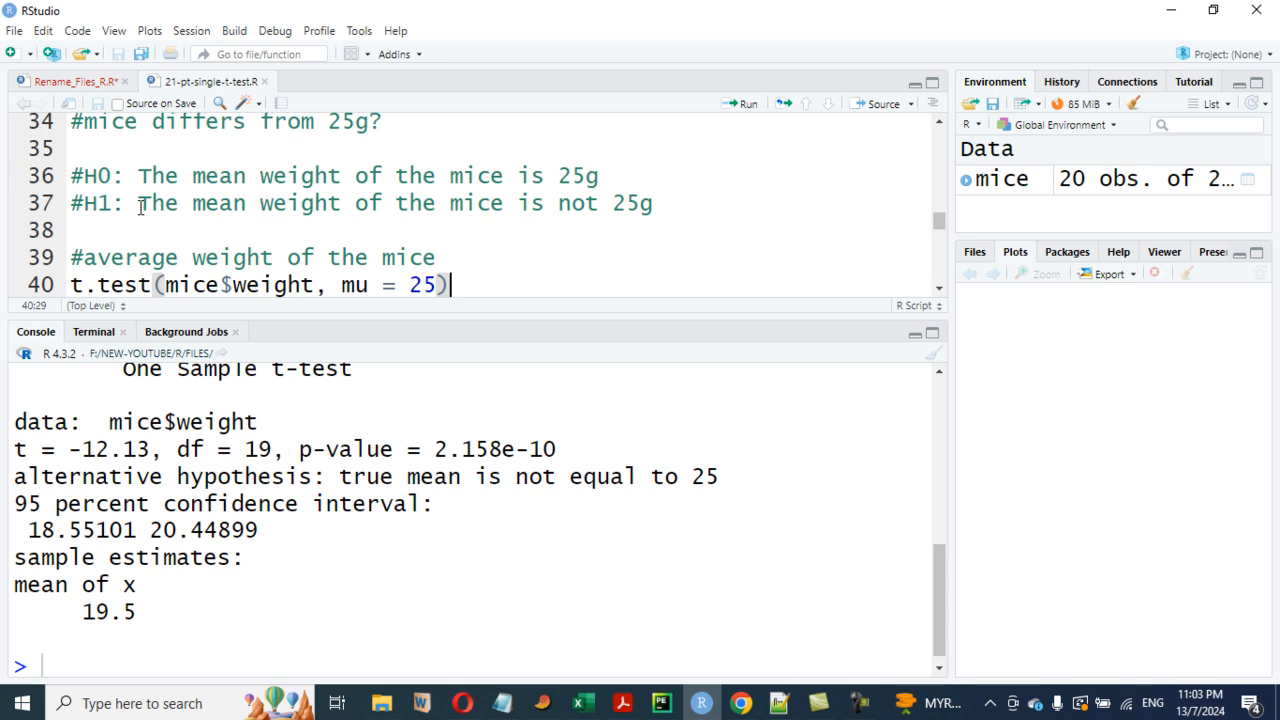
pyautogui.moveTo(138, 204); pyautogui.dragTo(686, 204)
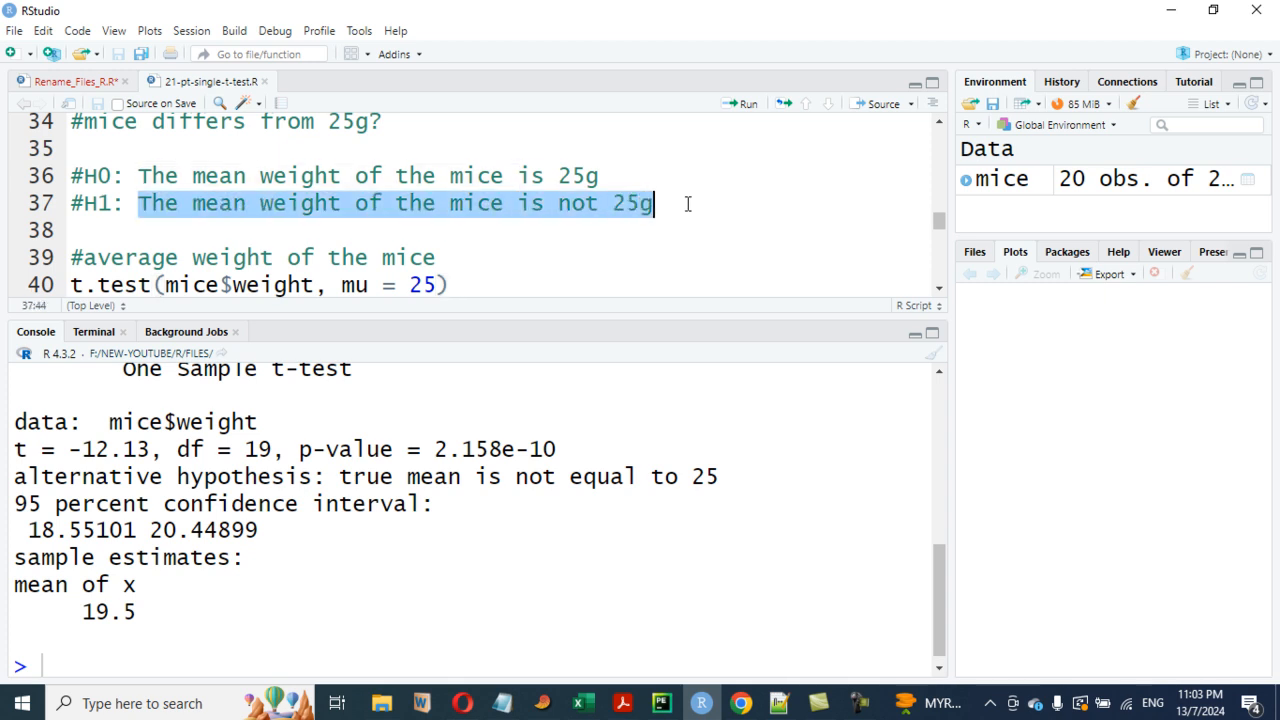
pyautogui.click(210, 226)
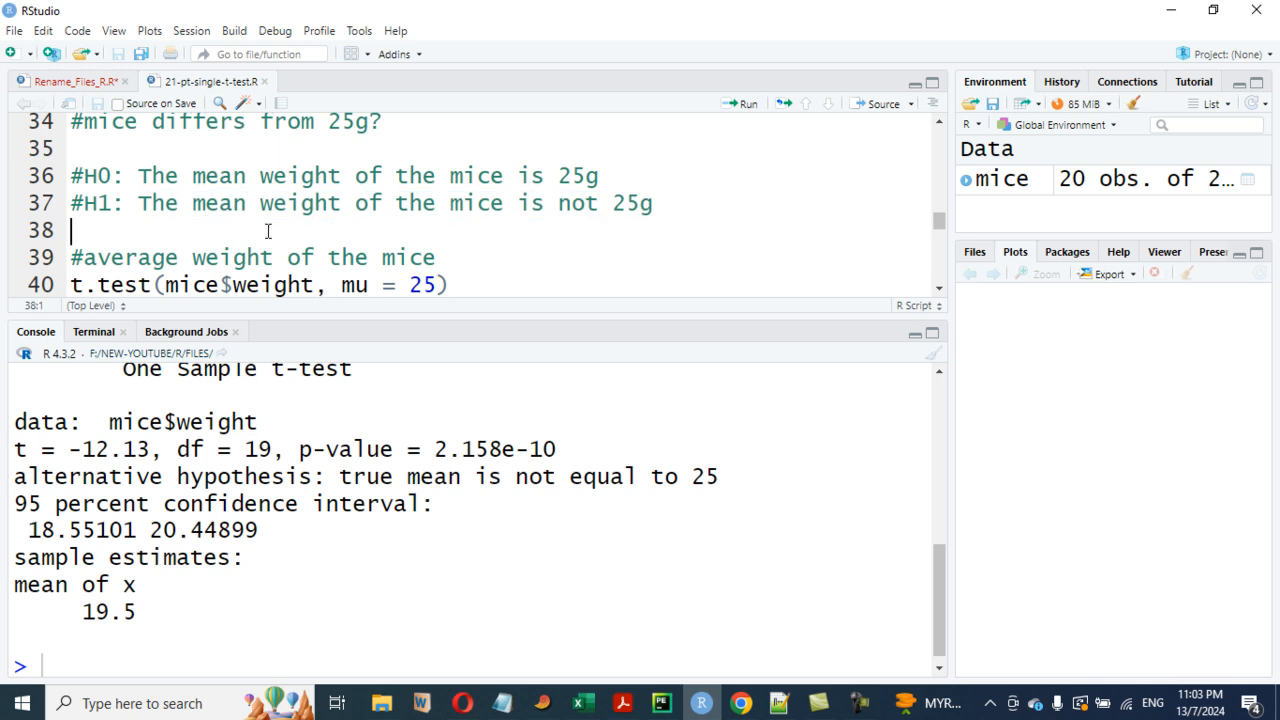
pyautogui.scroll(-1, 319, 229)
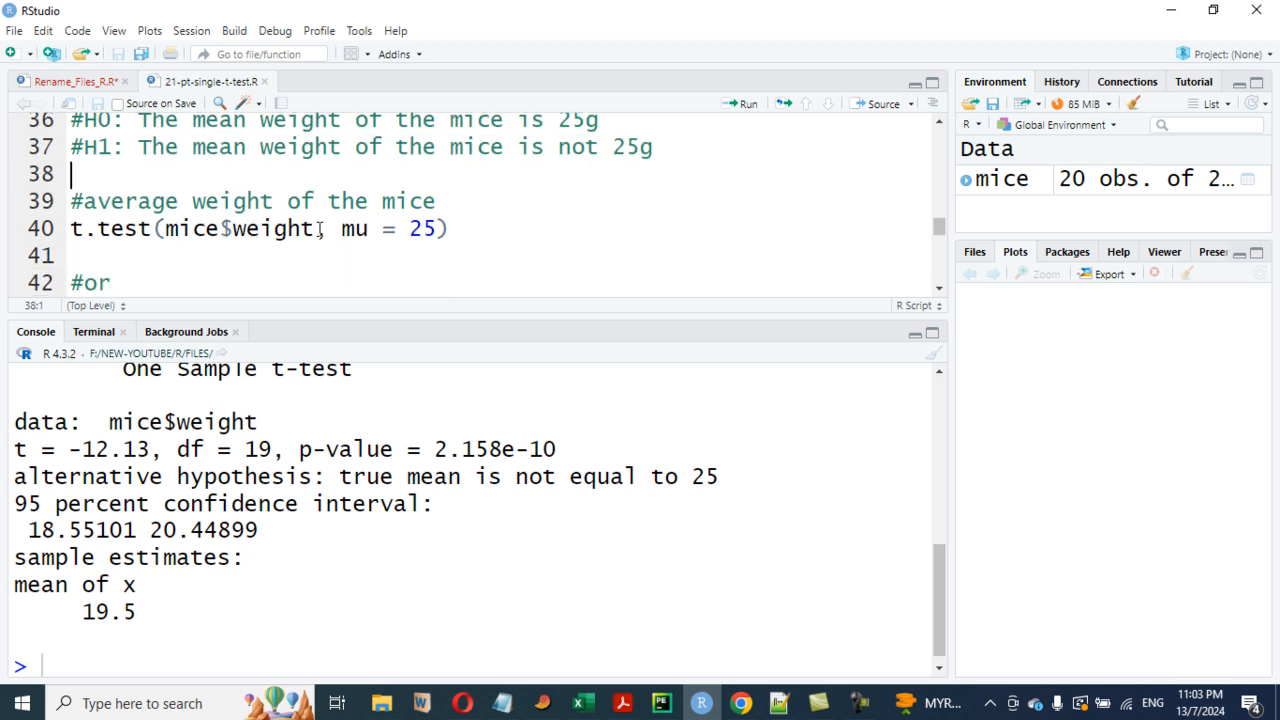
pyautogui.scroll(2, 295, 480)
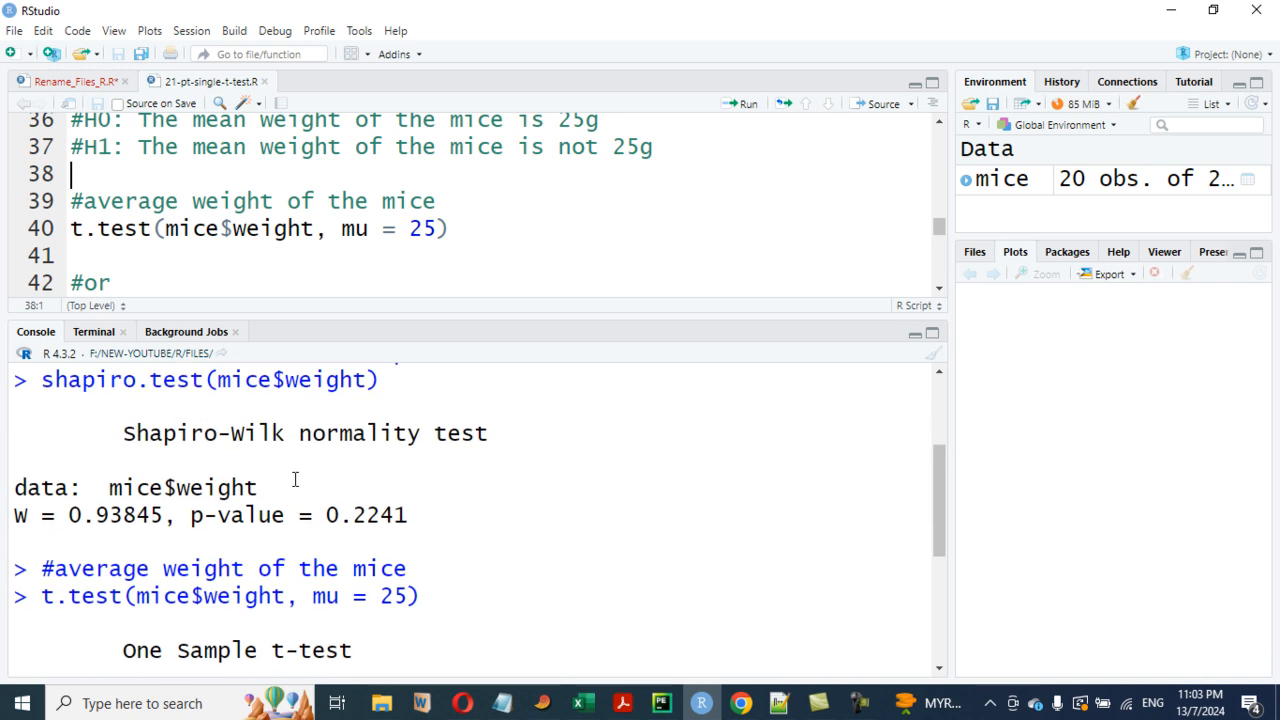
pyautogui.scroll(-2, 295, 480)
pyautogui.click(436, 229)
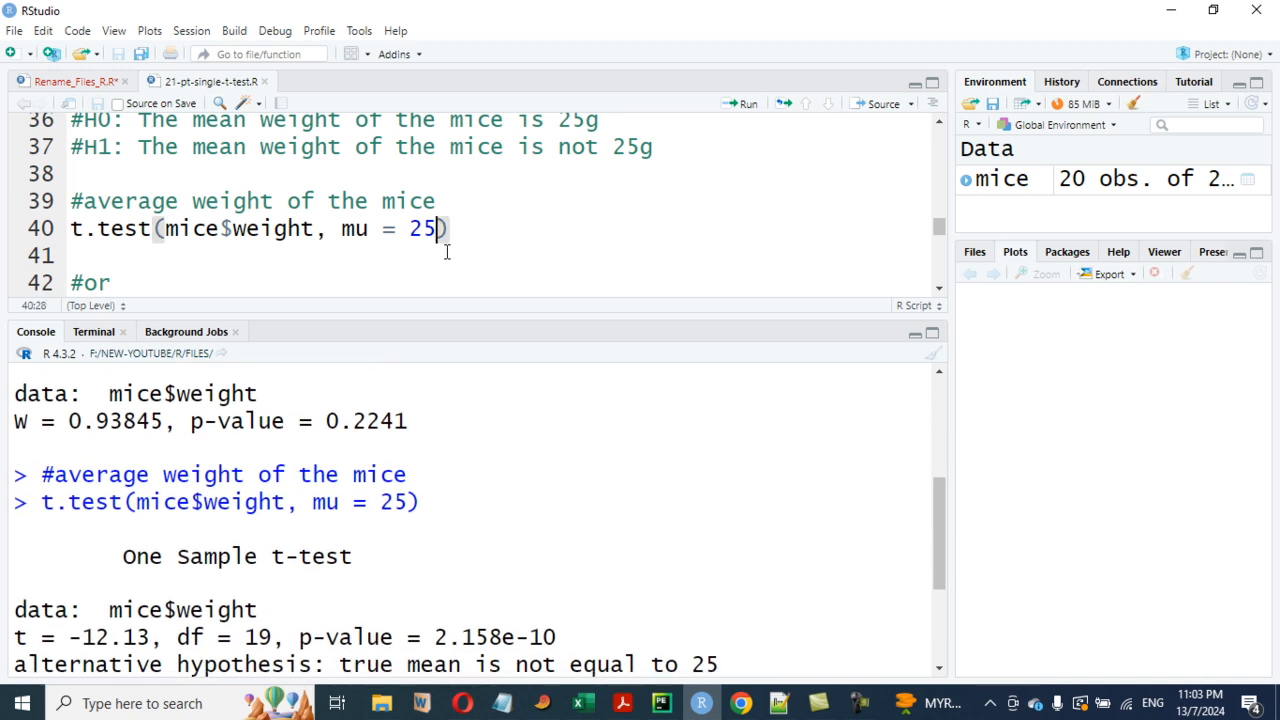
# - Change the t-test's mu value from the script line to 0
pyautogui.press('BackSpace')
pyautogui.press('BackSpace')
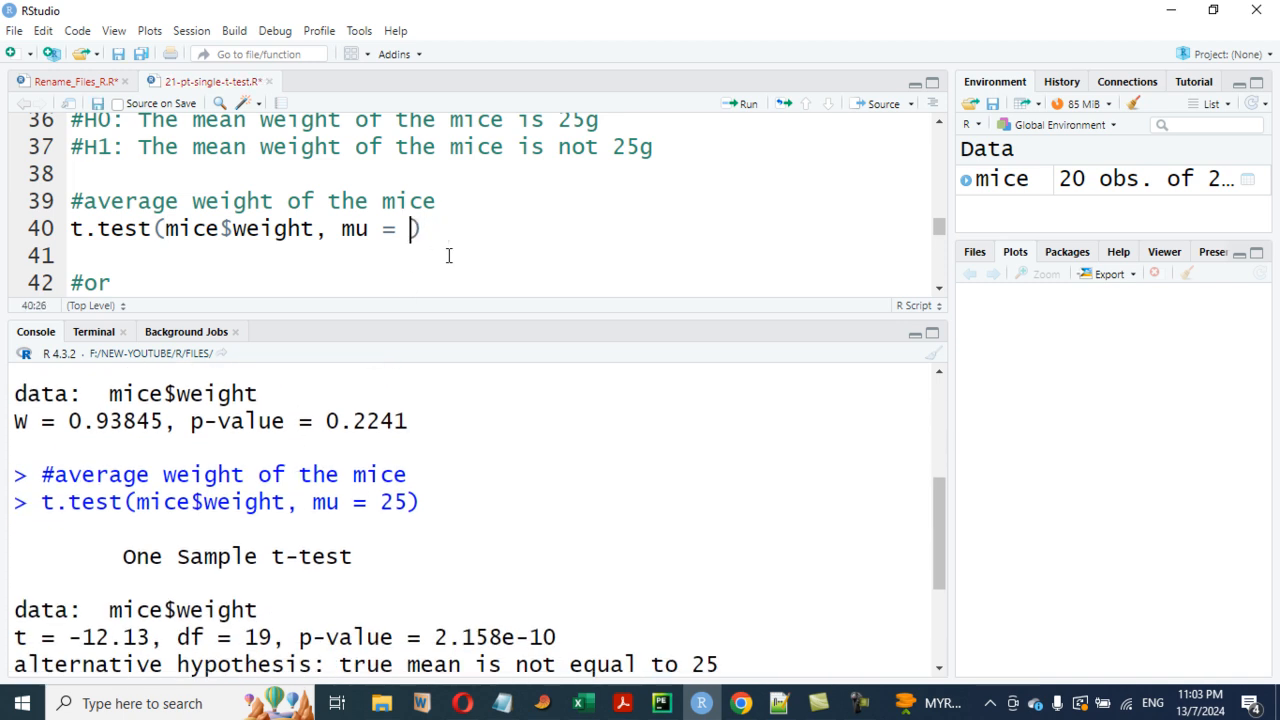
pyautogui.write('0')
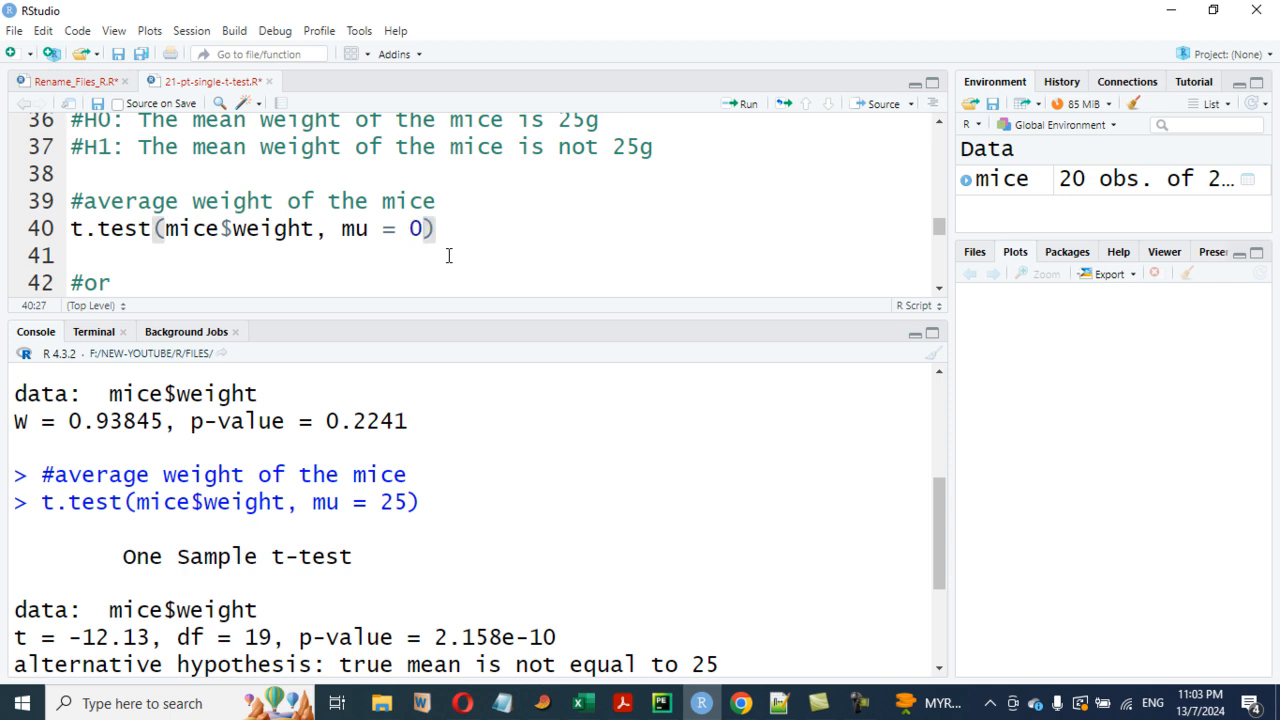
pyautogui.click(522, 245)
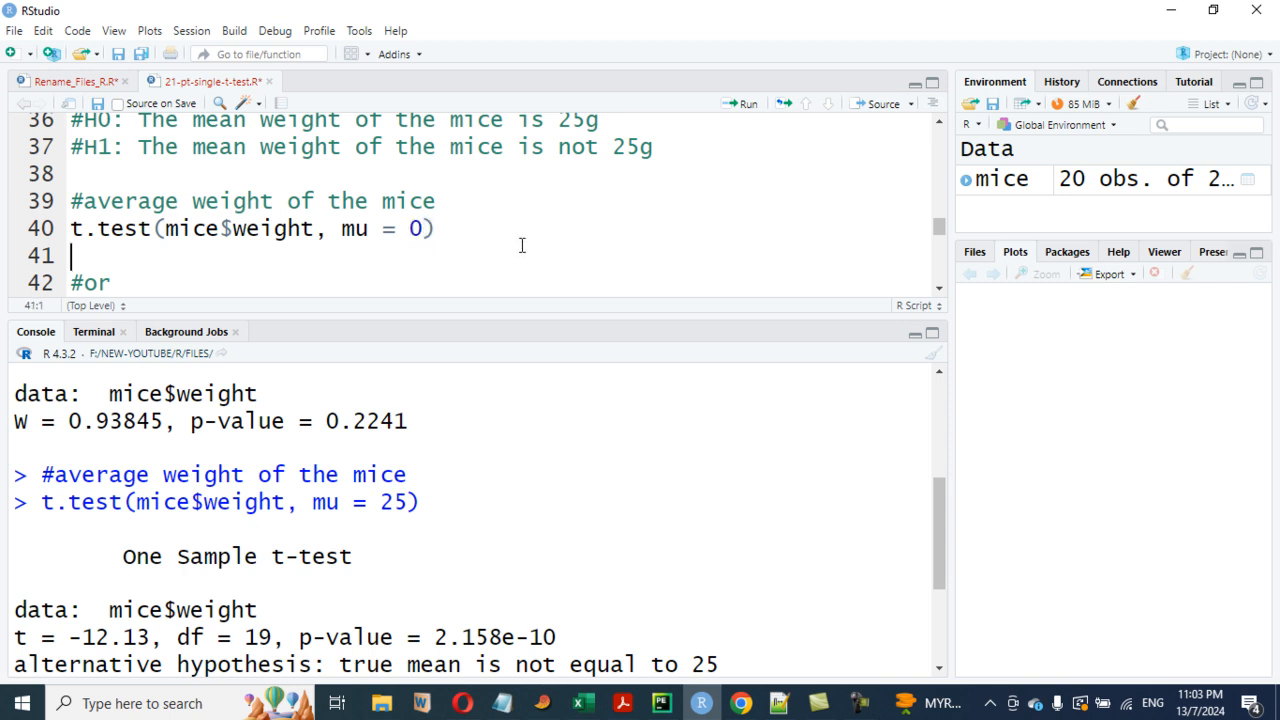
pyautogui.click(428, 228)
pyautogui.press('BackSpace')
pyautogui.press('BackSpace')
pyautogui.press('BackSpace')
pyautogui.press('BackSpace')
pyautogui.press('BackSpace')
pyautogui.press('BackSpace')
pyautogui.press('BackSpace')
pyautogui.press('BackSpace')
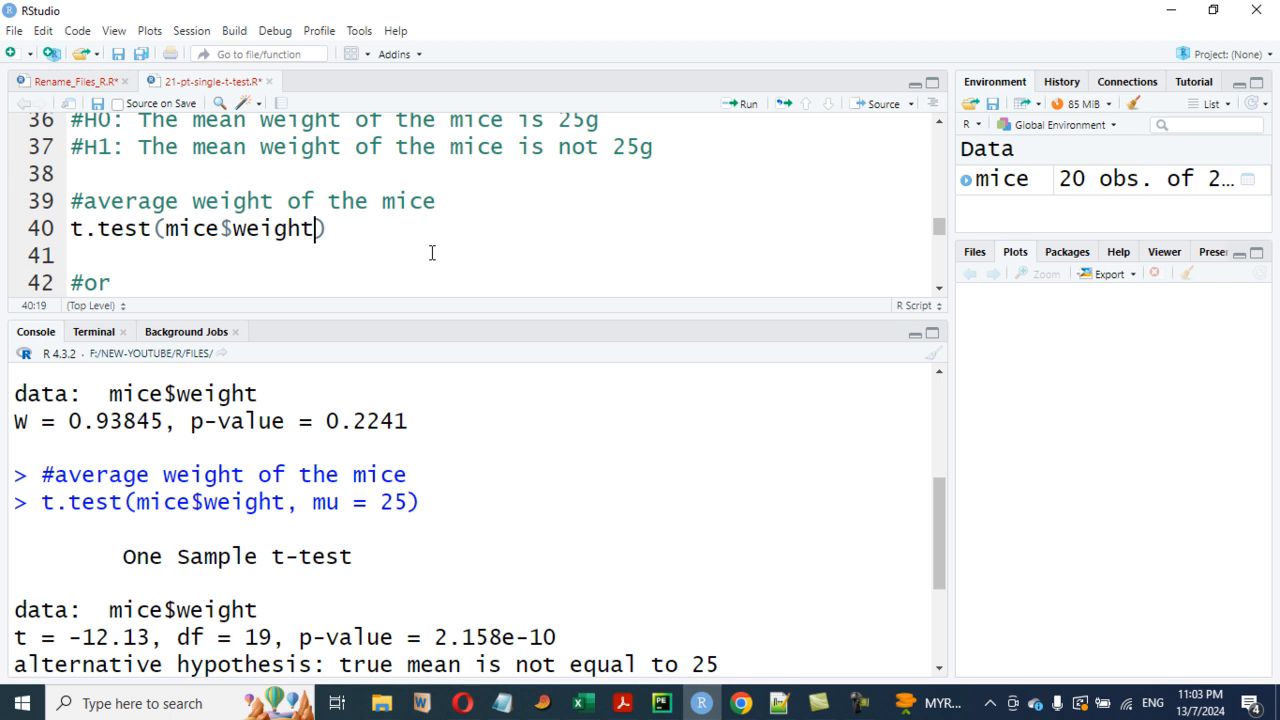
pyautogui.hotkey('ctrl', 'z')
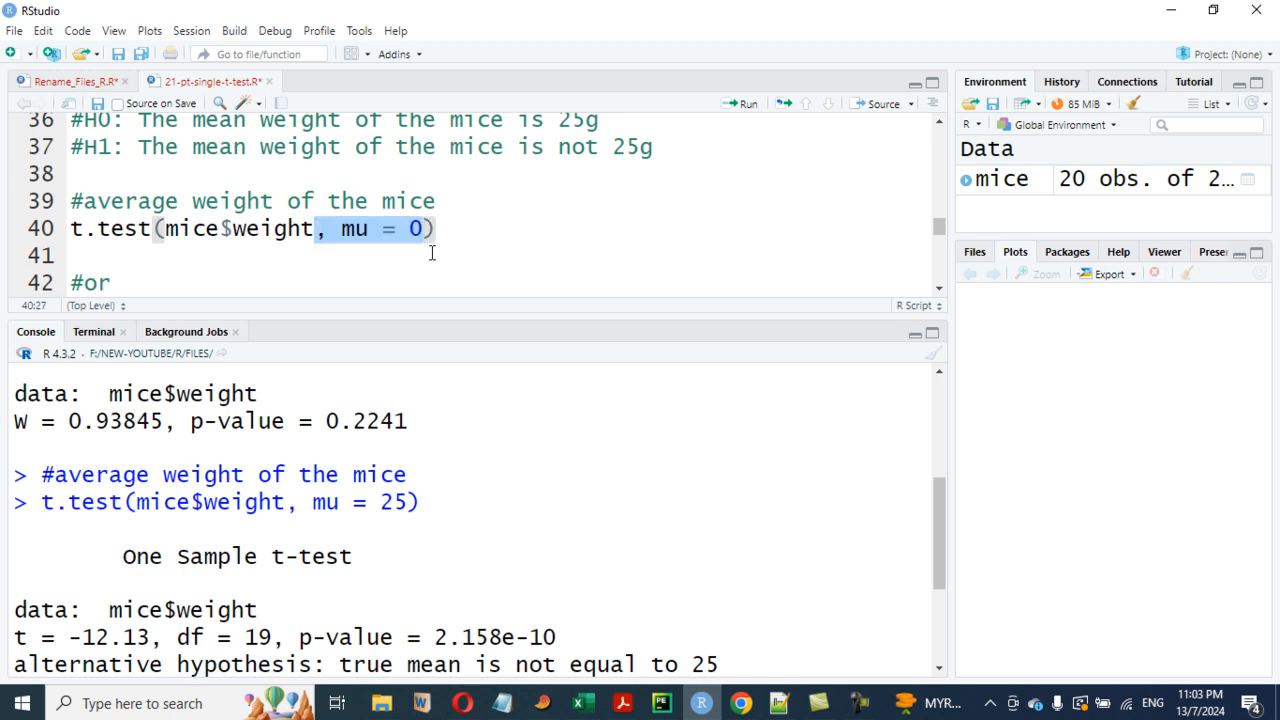
# - Run the t-test with mu = 0 and compare its console output with the mu = 25 result
pyautogui.click(441, 229)
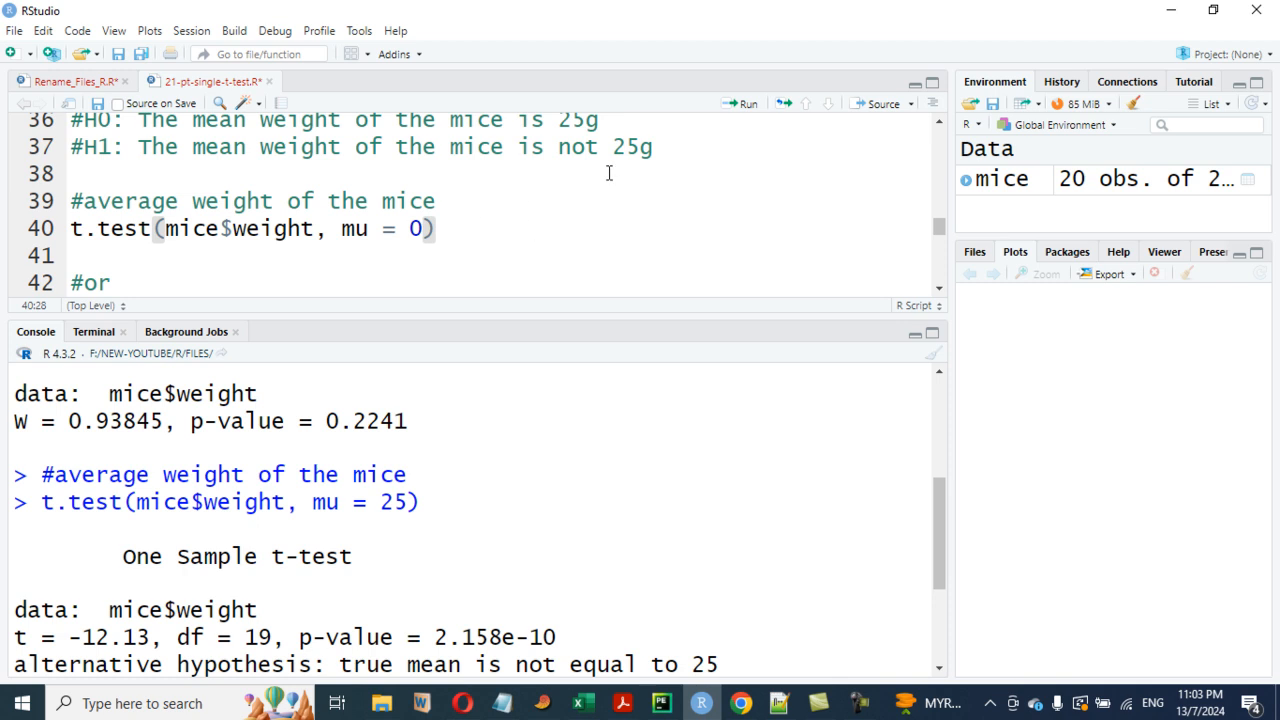
pyautogui.click(745, 106)
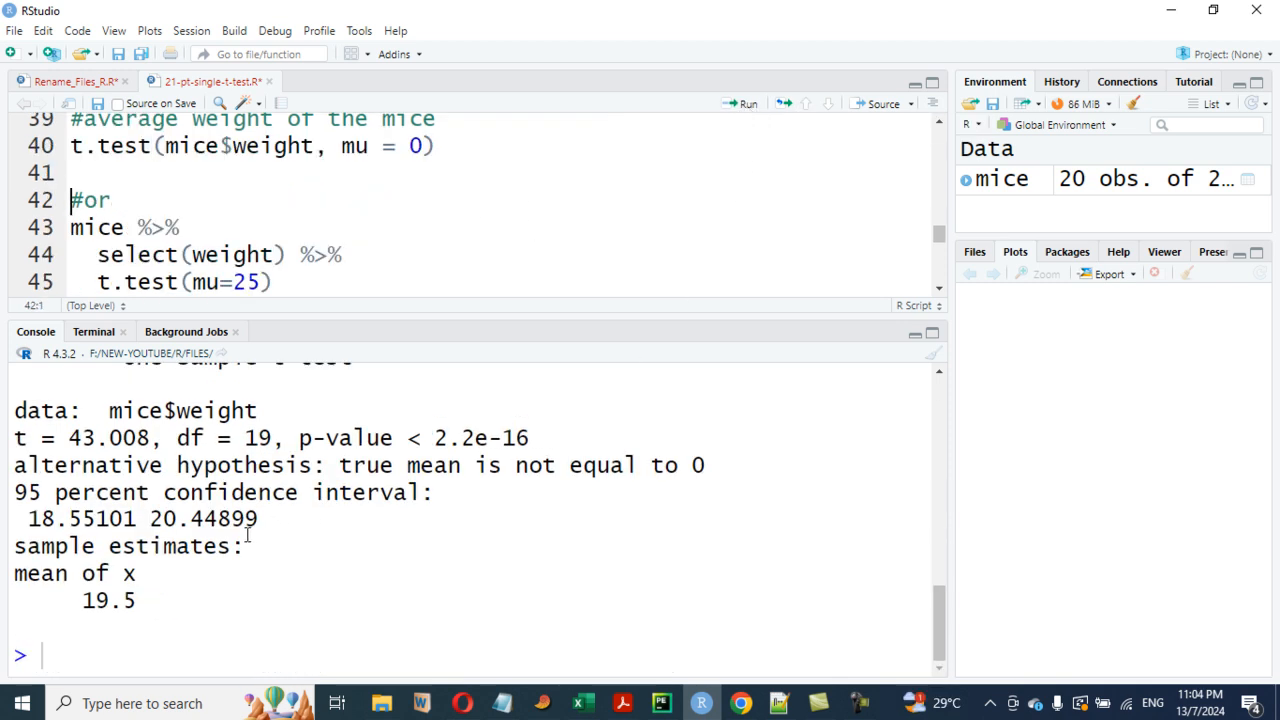
pyautogui.scroll(2, 206, 493)
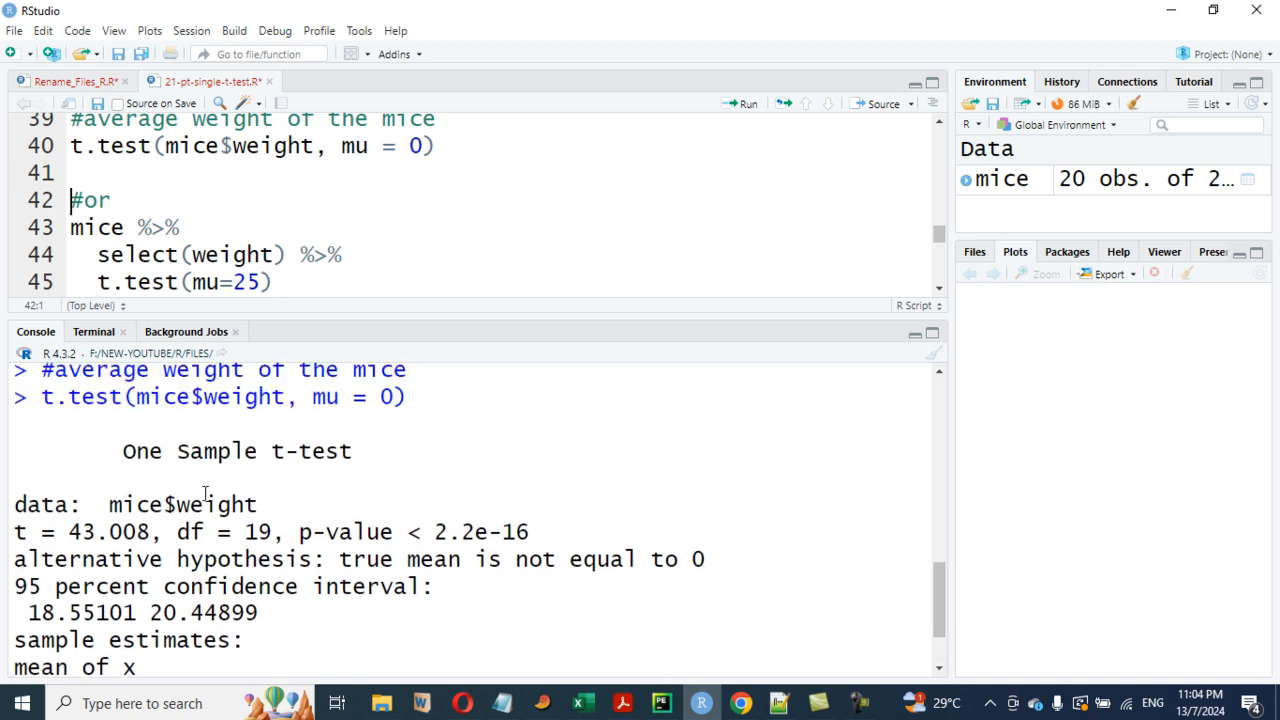
pyautogui.scroll(-2, 88, 532)
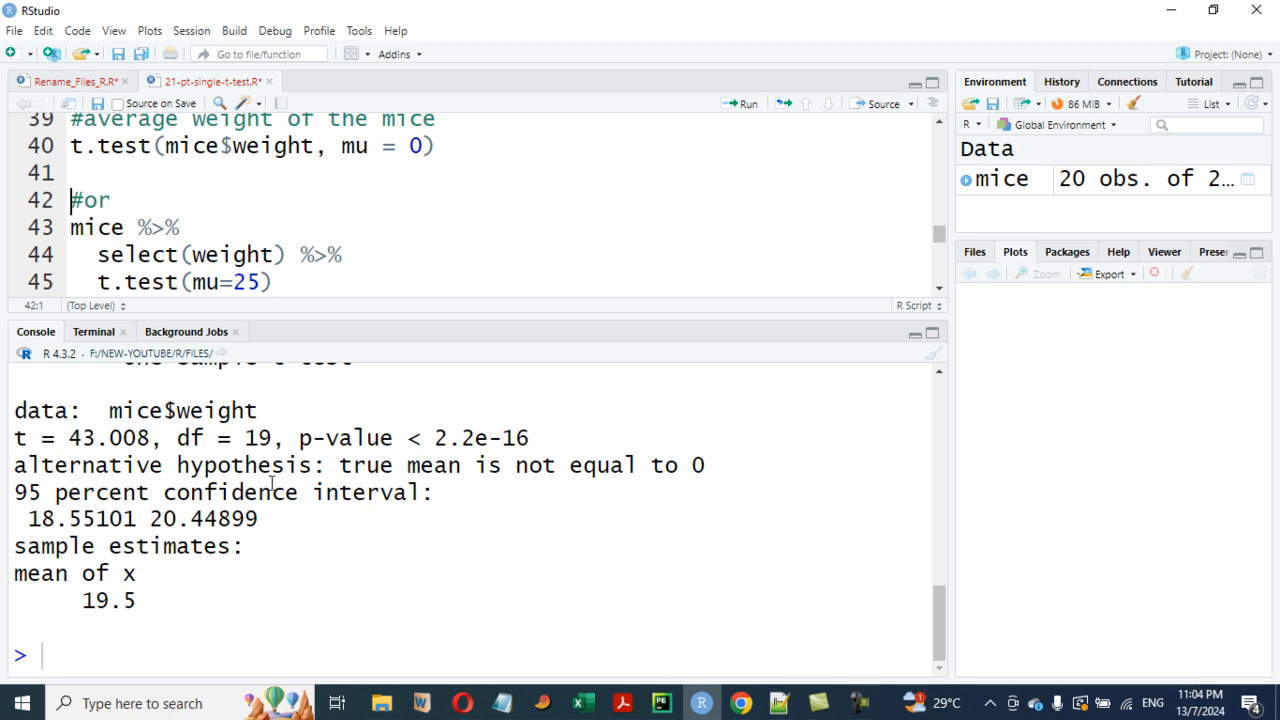
pyautogui.scroll(2, 271, 484)
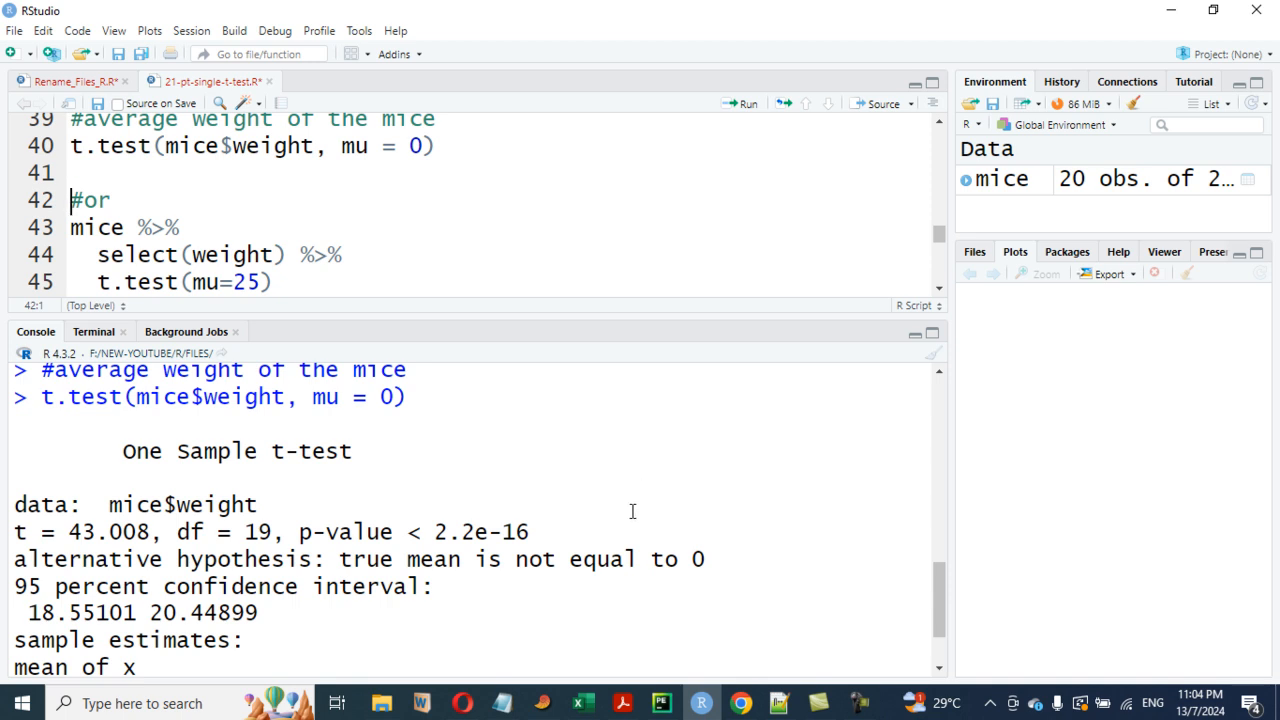
pyautogui.scroll(6, 530, 450)
pyautogui.scroll(-3, 523, 447)
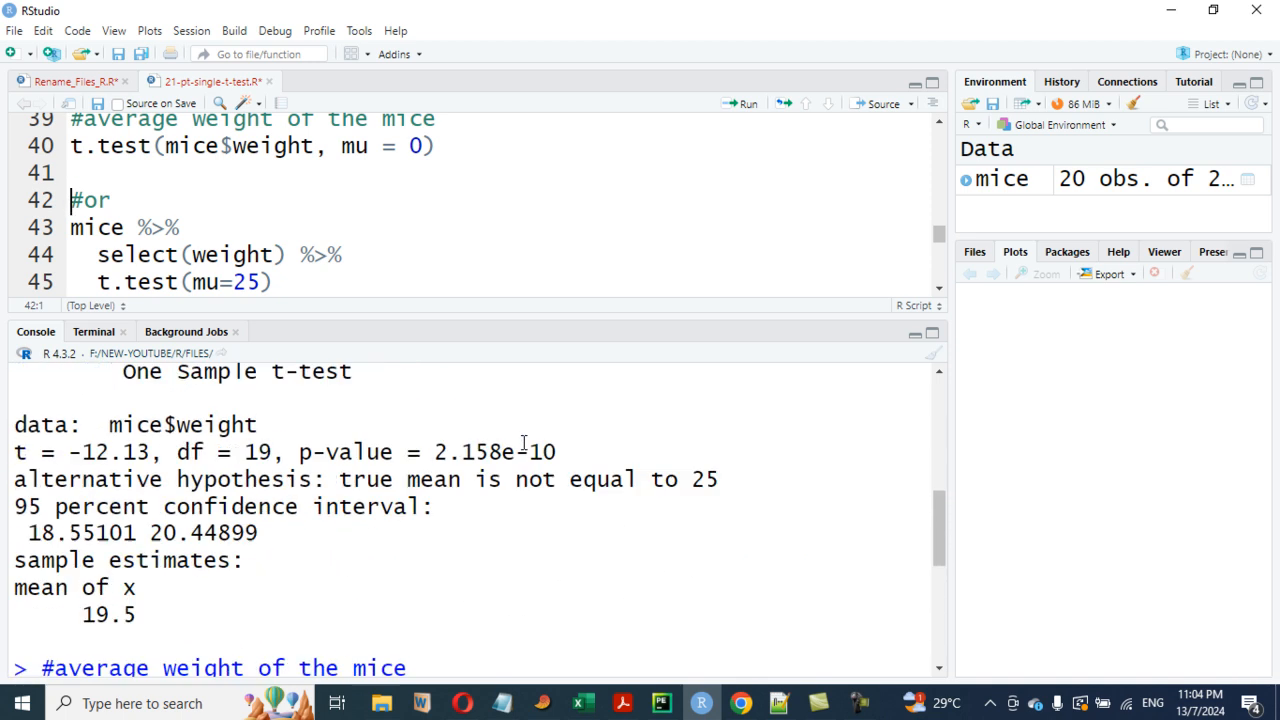
pyautogui.scroll(13, 453, 182)
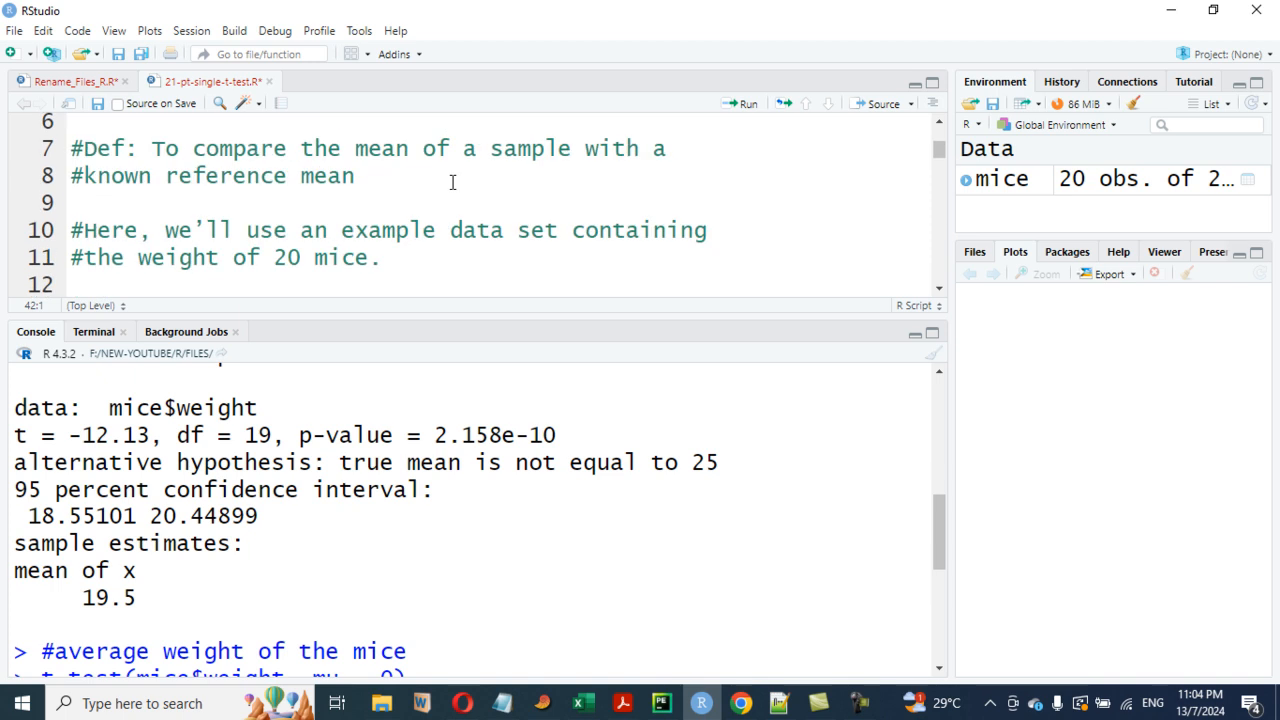
pyautogui.scroll(-5, 452, 182)
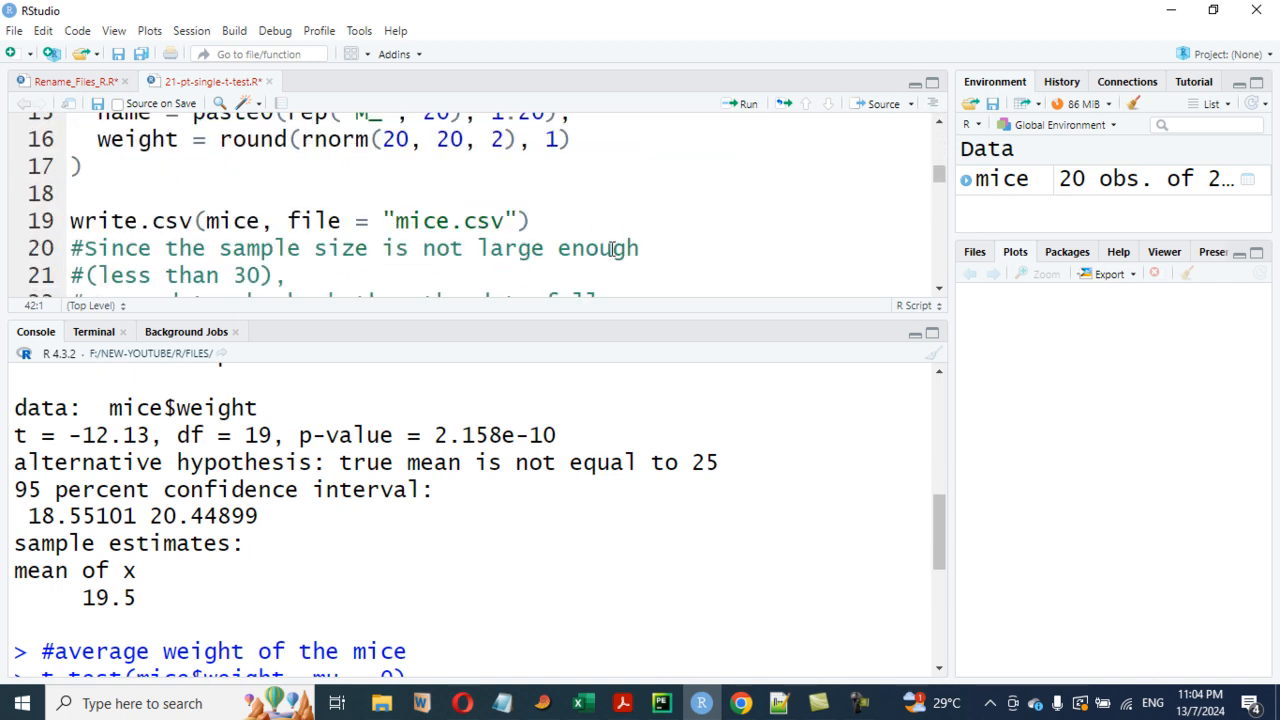
# - Open the mice data in Excel and delete the row-number column A
pyautogui.moveTo(386, 705)
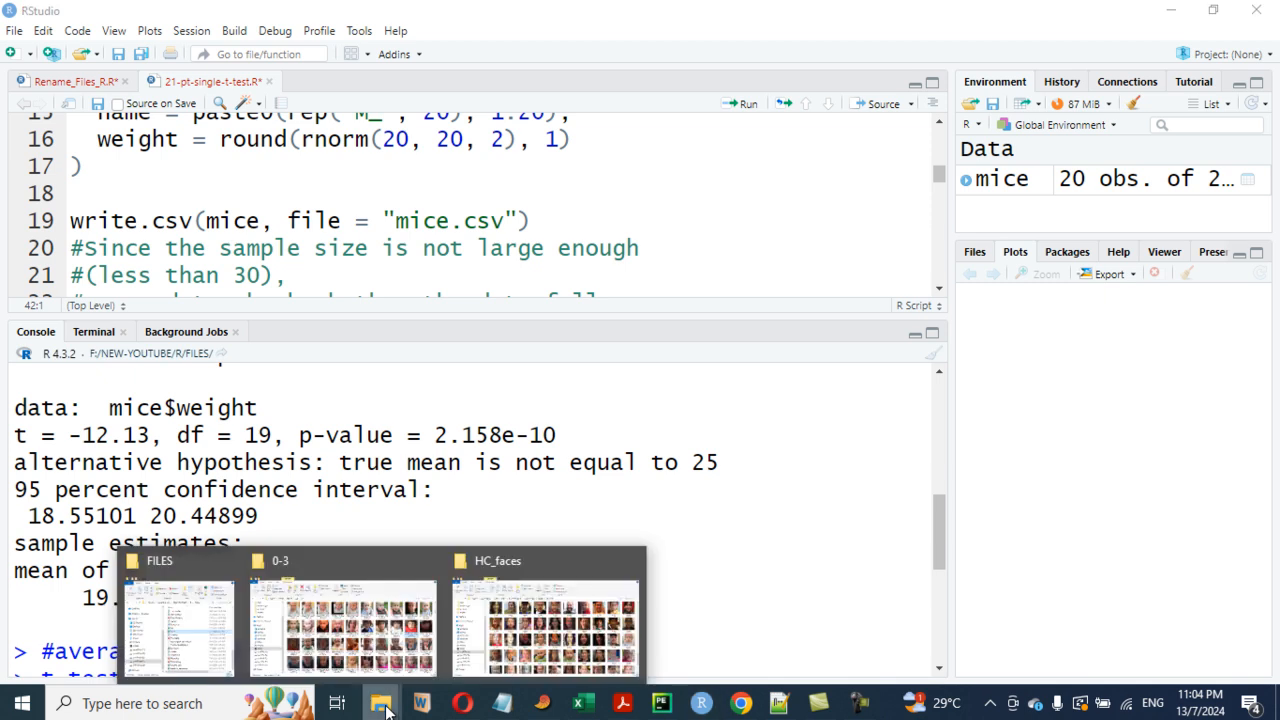
pyautogui.click(178, 630)
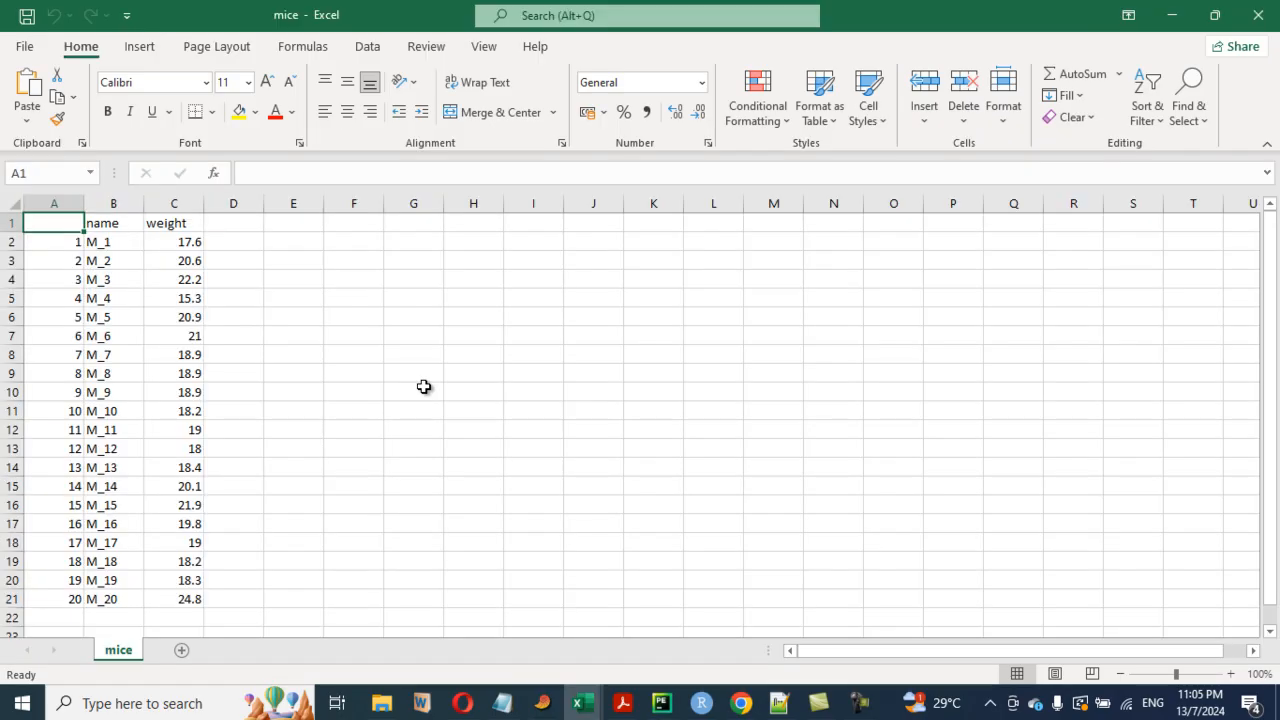
pyautogui.click(54, 203)
pyautogui.rightClick(60, 206)
pyautogui.click(112, 387)
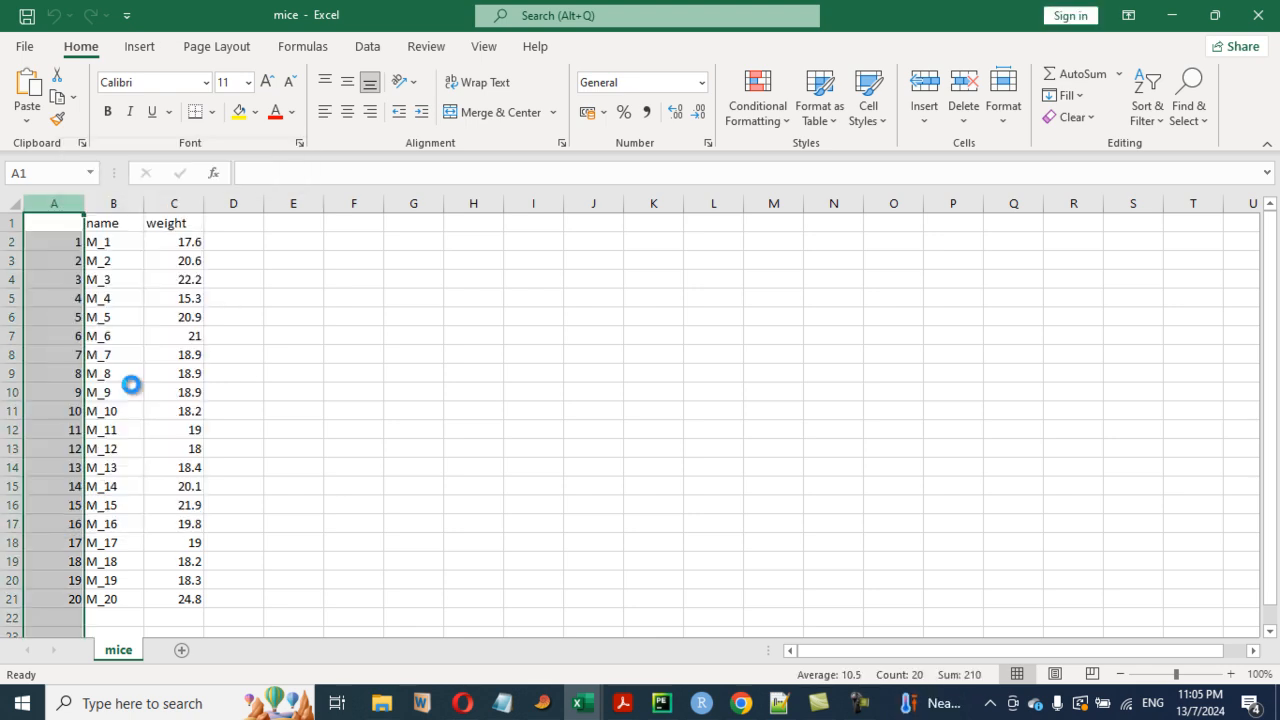
pyautogui.click(415, 388)
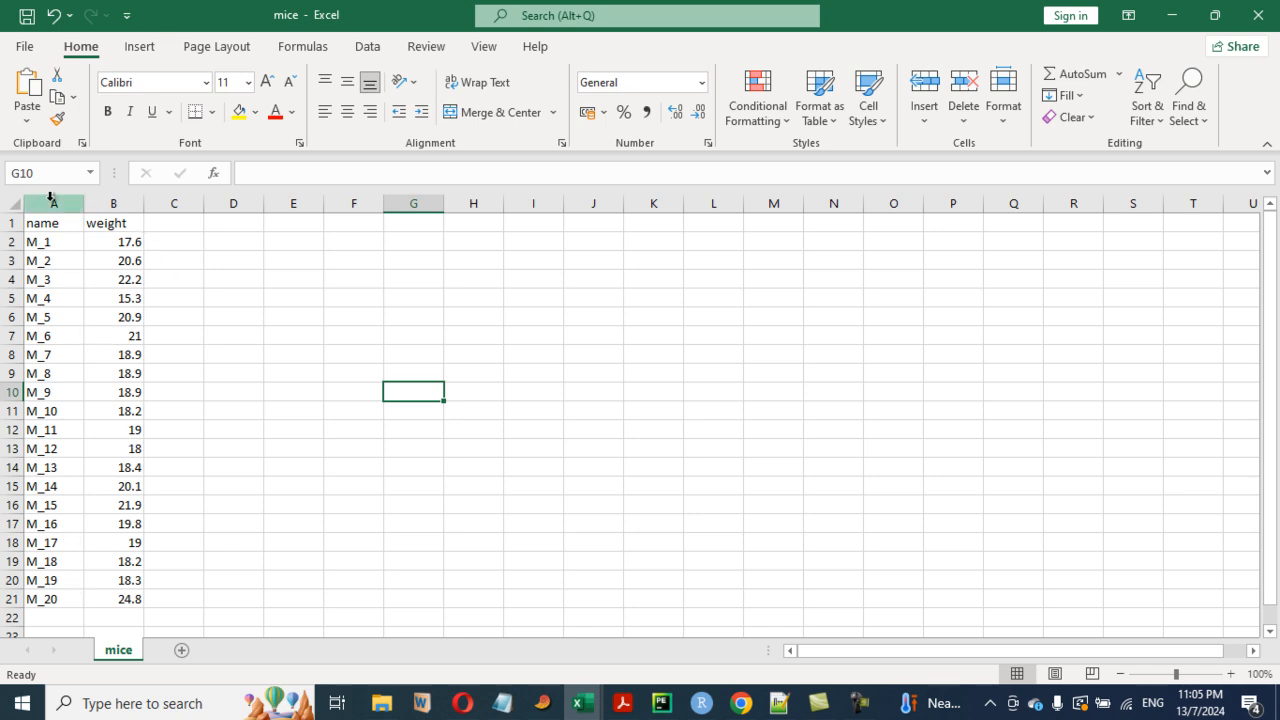
# - Copy the name and weight columns and paste them into the PAST data table
pyautogui.moveTo(50, 204); pyautogui.dragTo(108, 213)
pyautogui.hotkey('ctrl', 'c')
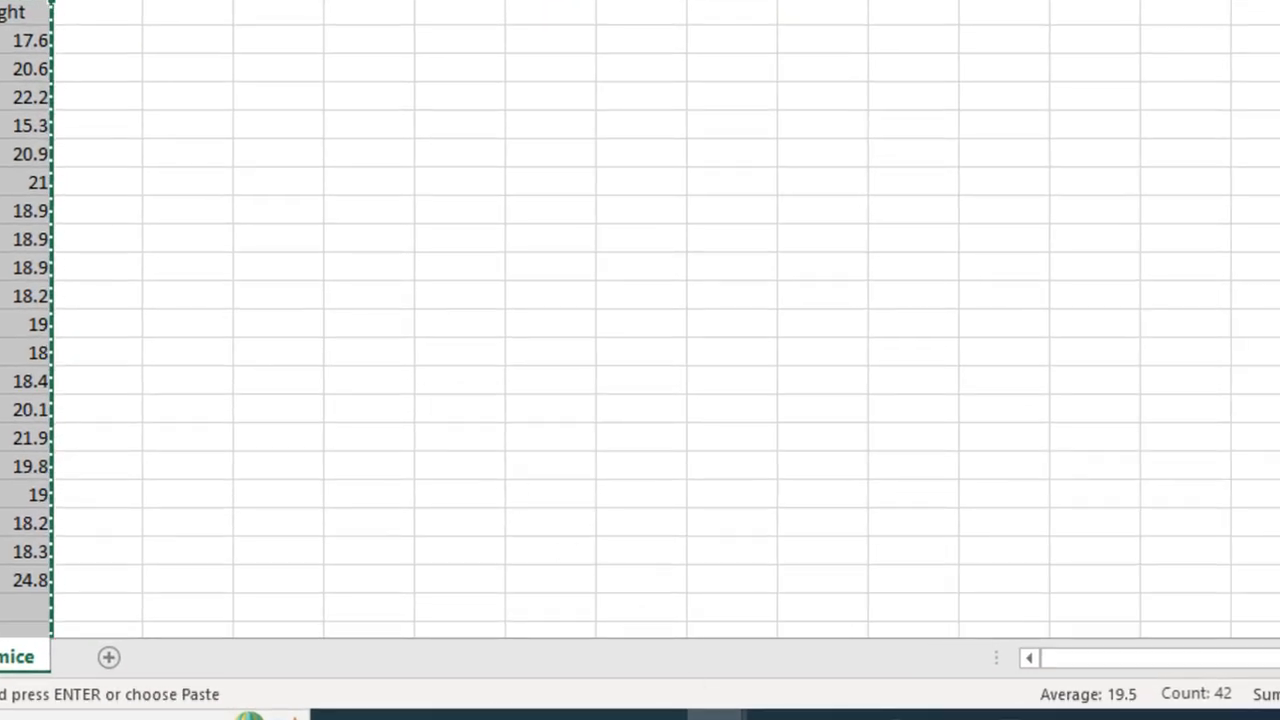
pyautogui.click(656, 715)
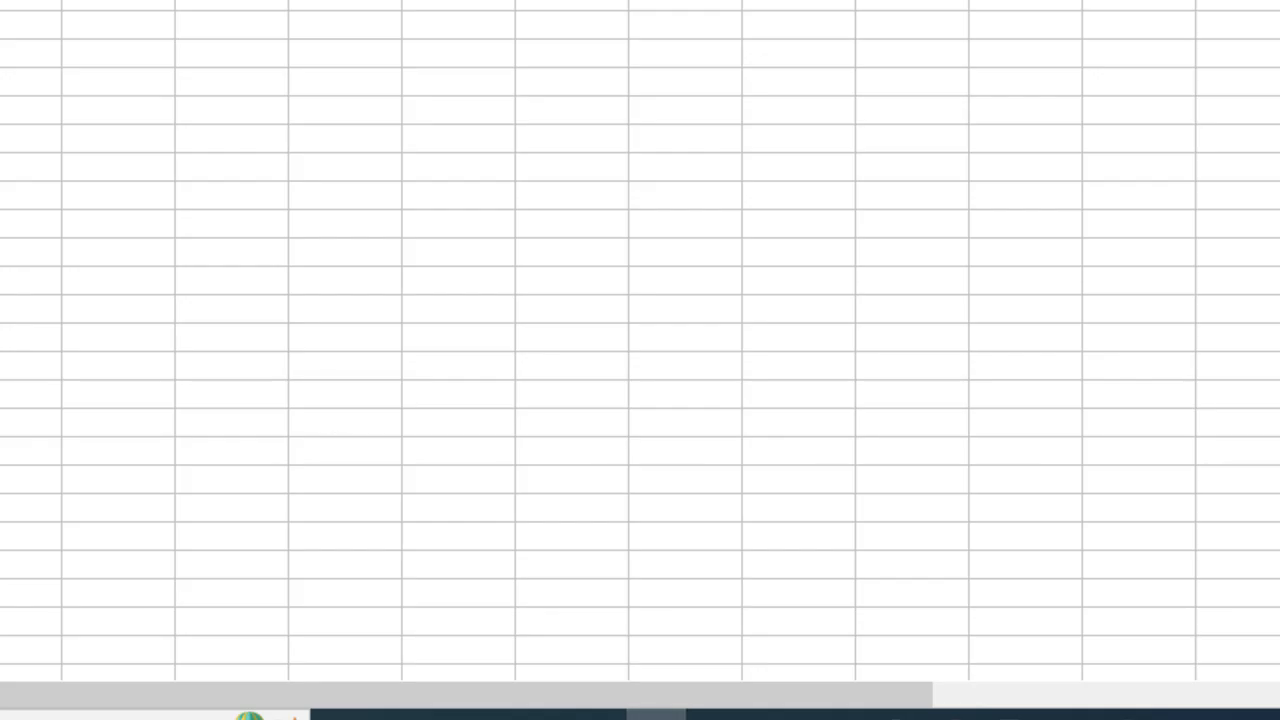
pyautogui.hotkey('ctrl', 'v')
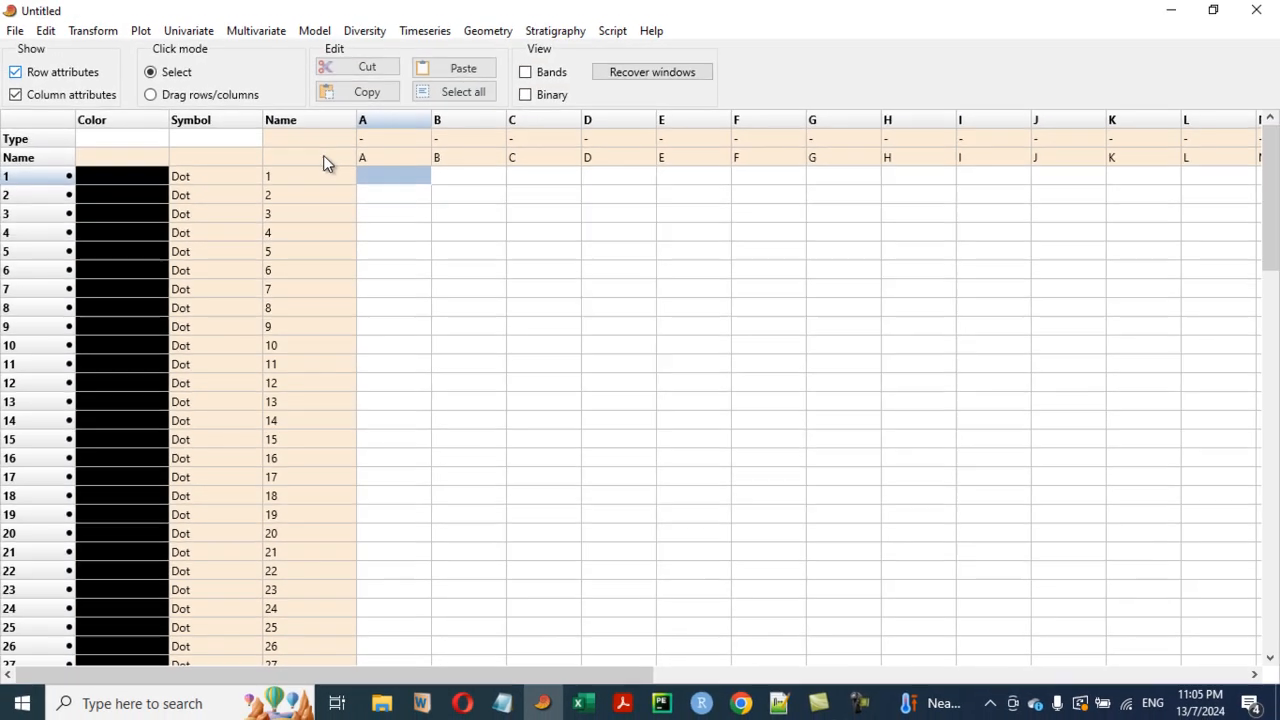
pyautogui.click(323, 157)
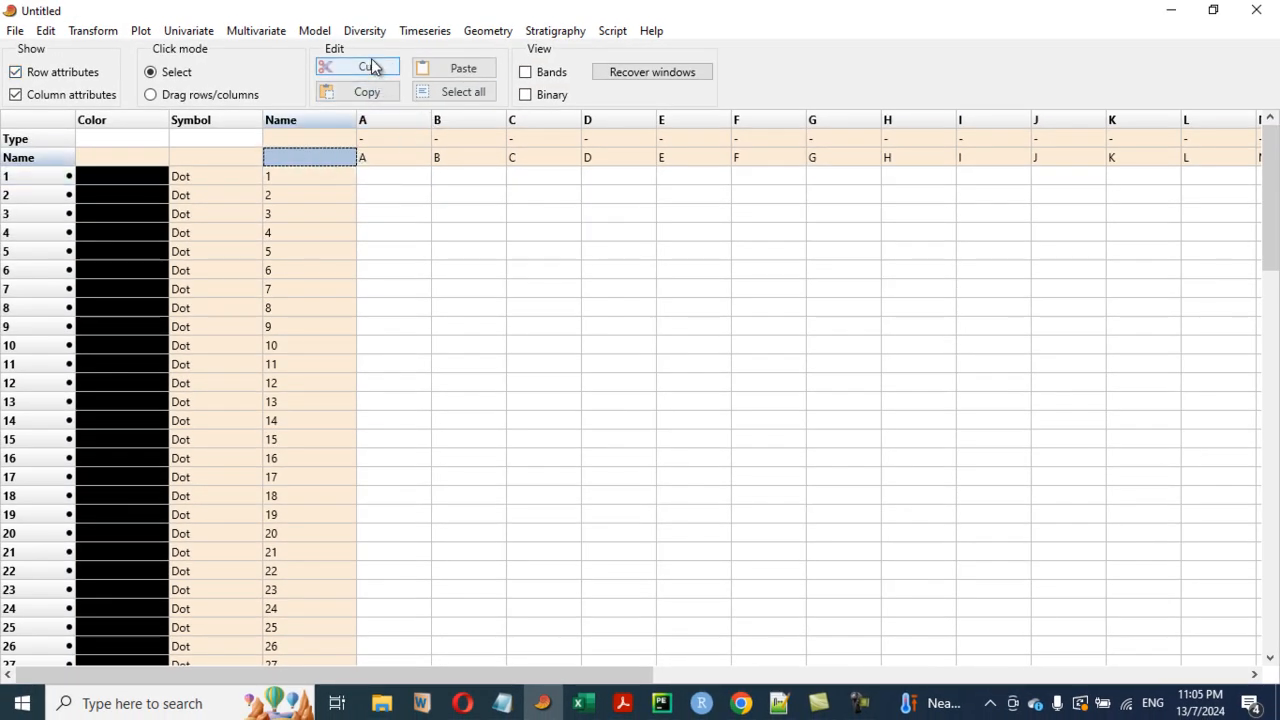
pyautogui.click(458, 72)
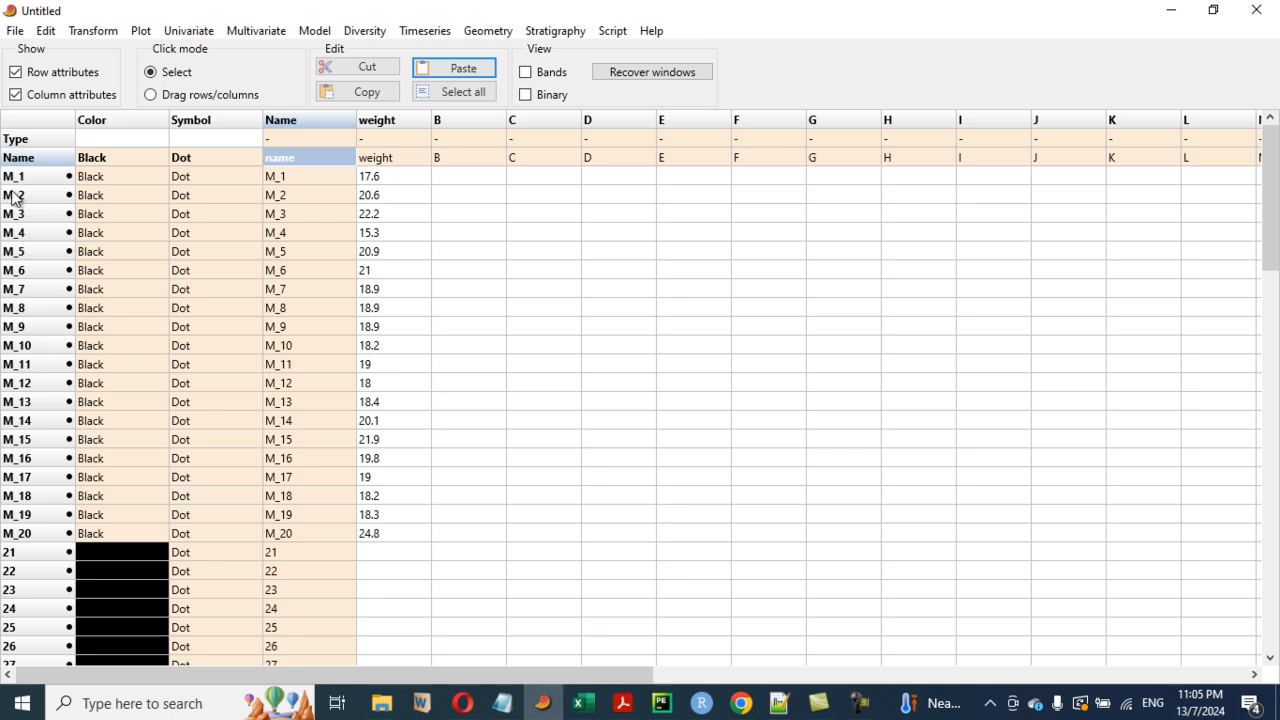
# - Hide row and column attributes, select the weight column, and run Normality tests on it
pyautogui.click(15, 94)
pyautogui.click(15, 72)
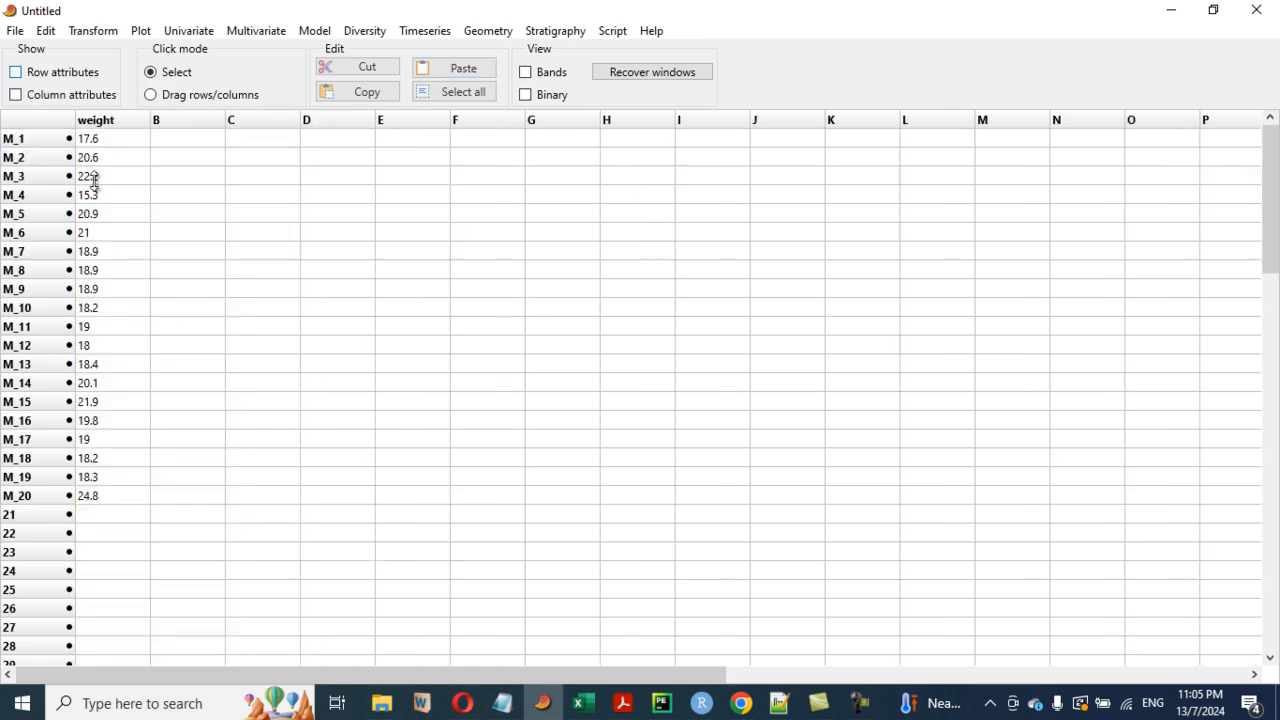
pyautogui.click(112, 121)
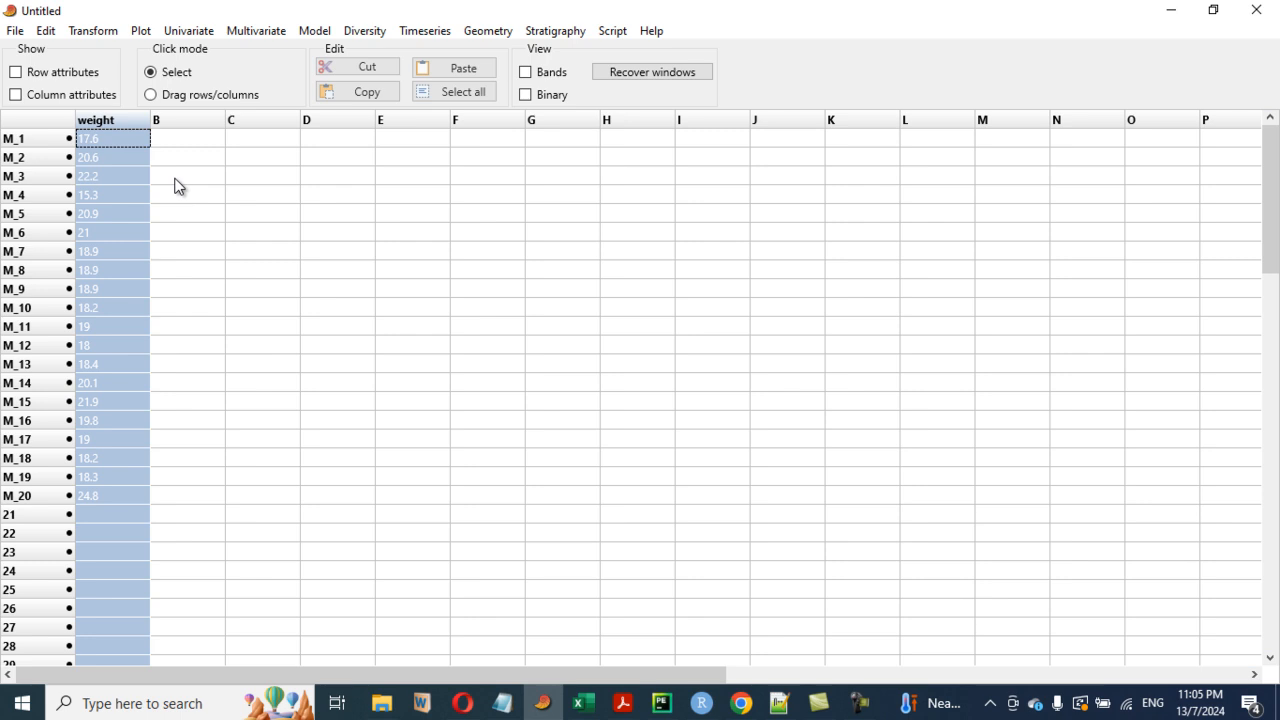
pyautogui.click(194, 36)
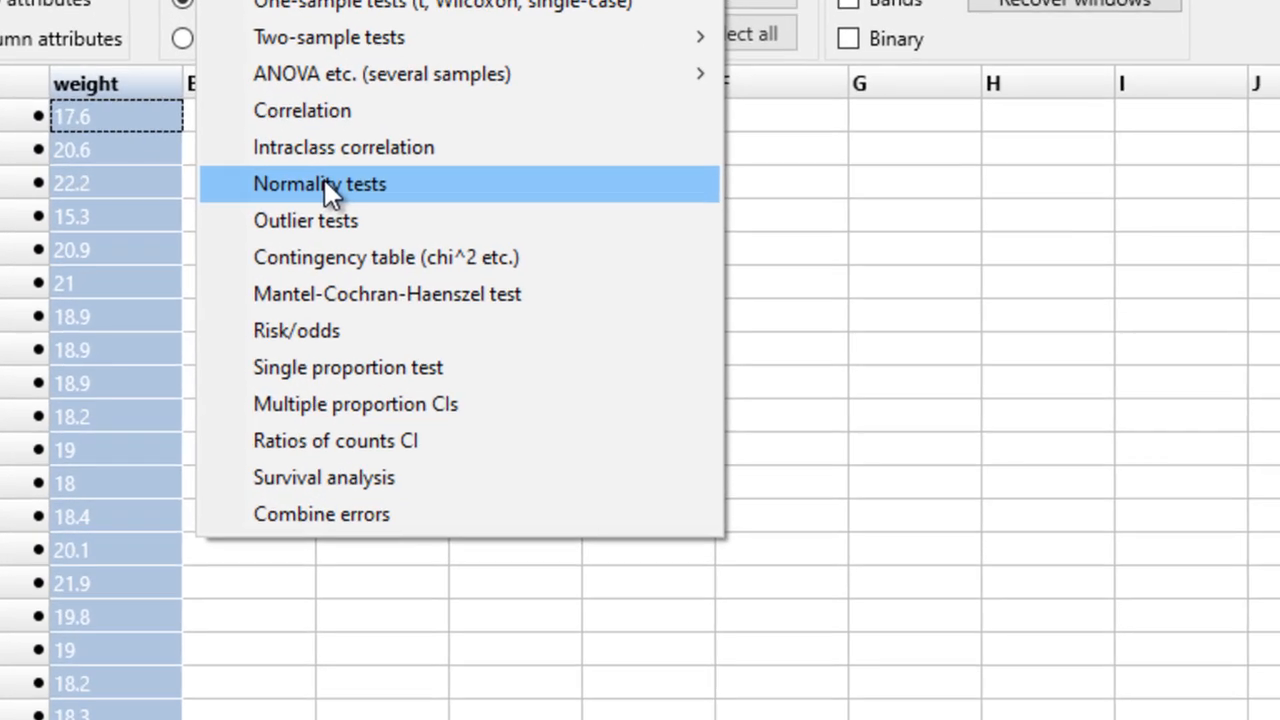
pyautogui.click(262, 181)
# - Compare the normality test results with R's Shapiro-Wilk output, then close the results window
pyautogui.moveTo(476, 48); pyautogui.dragTo(882, 83)
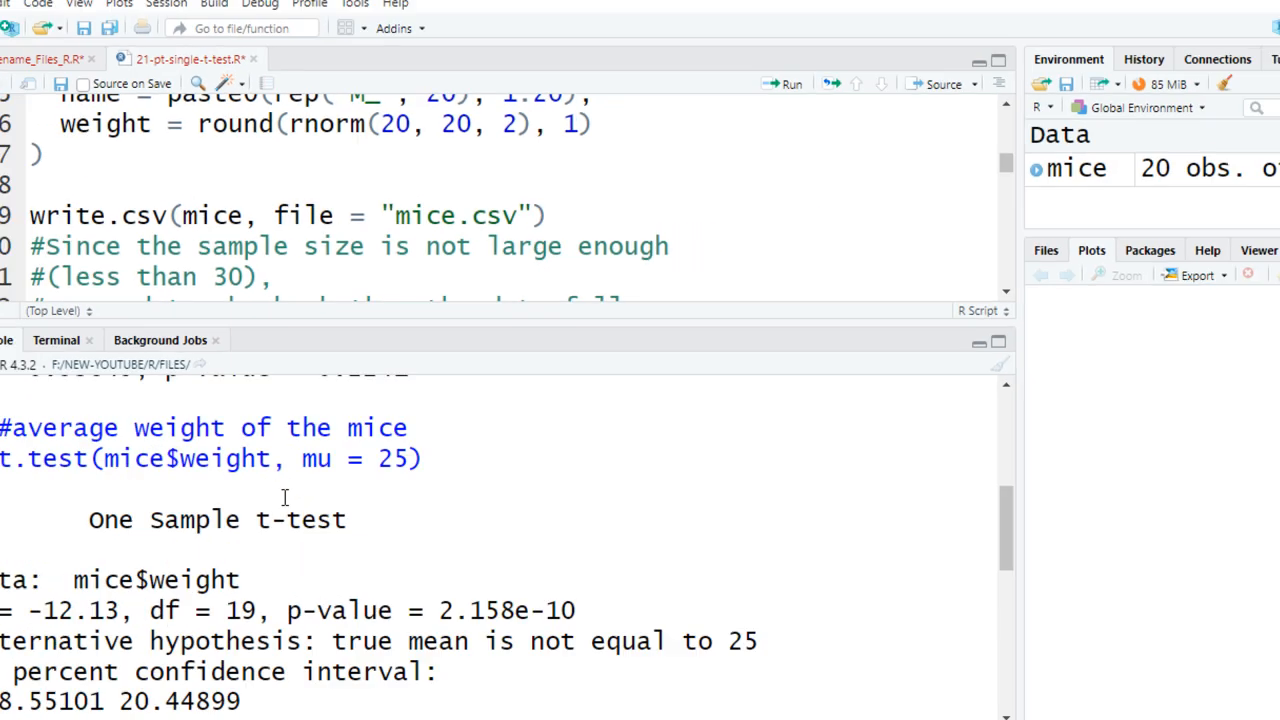
pyautogui.scroll(10, 297, 472)
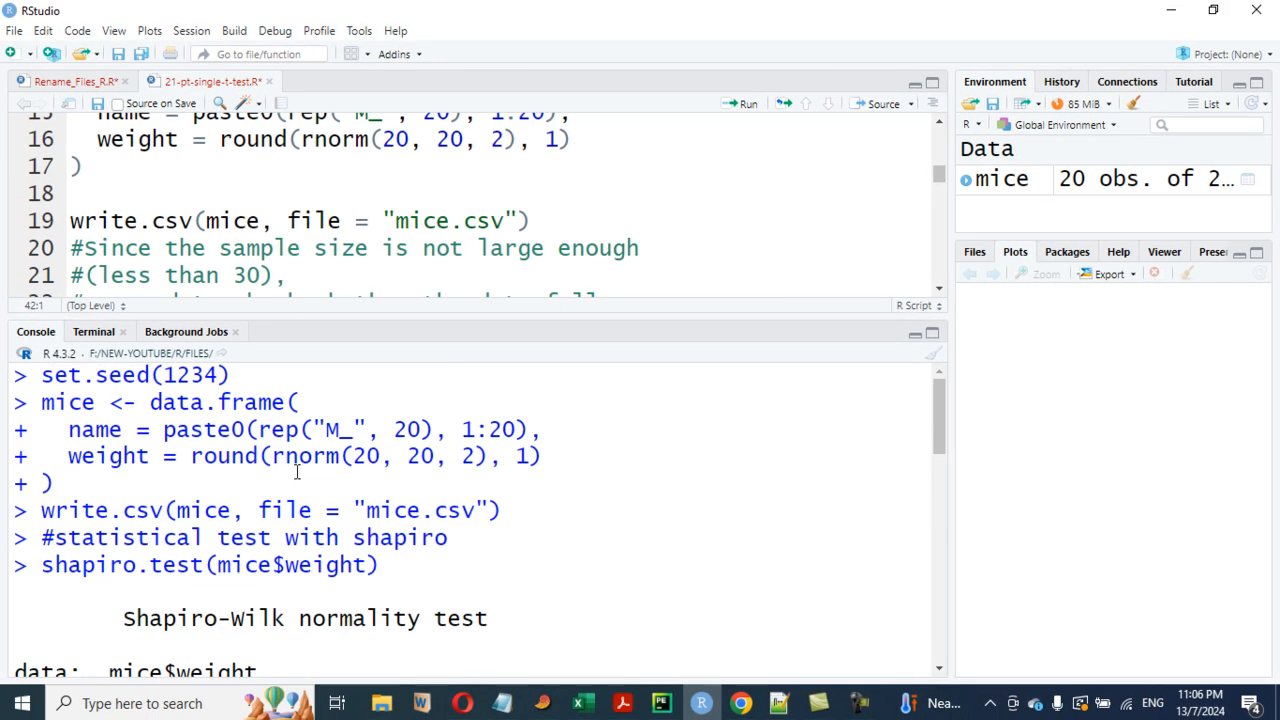
pyautogui.scroll(-3, 297, 472)
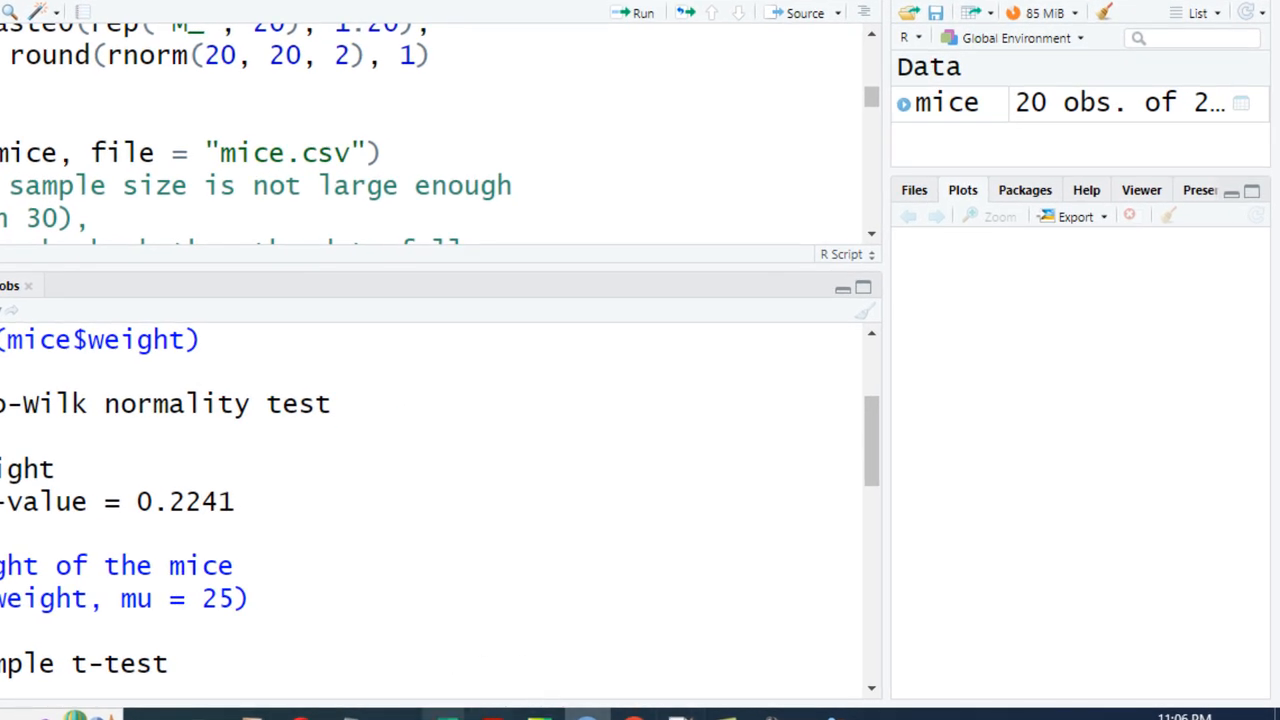
pyautogui.click(397, 715)
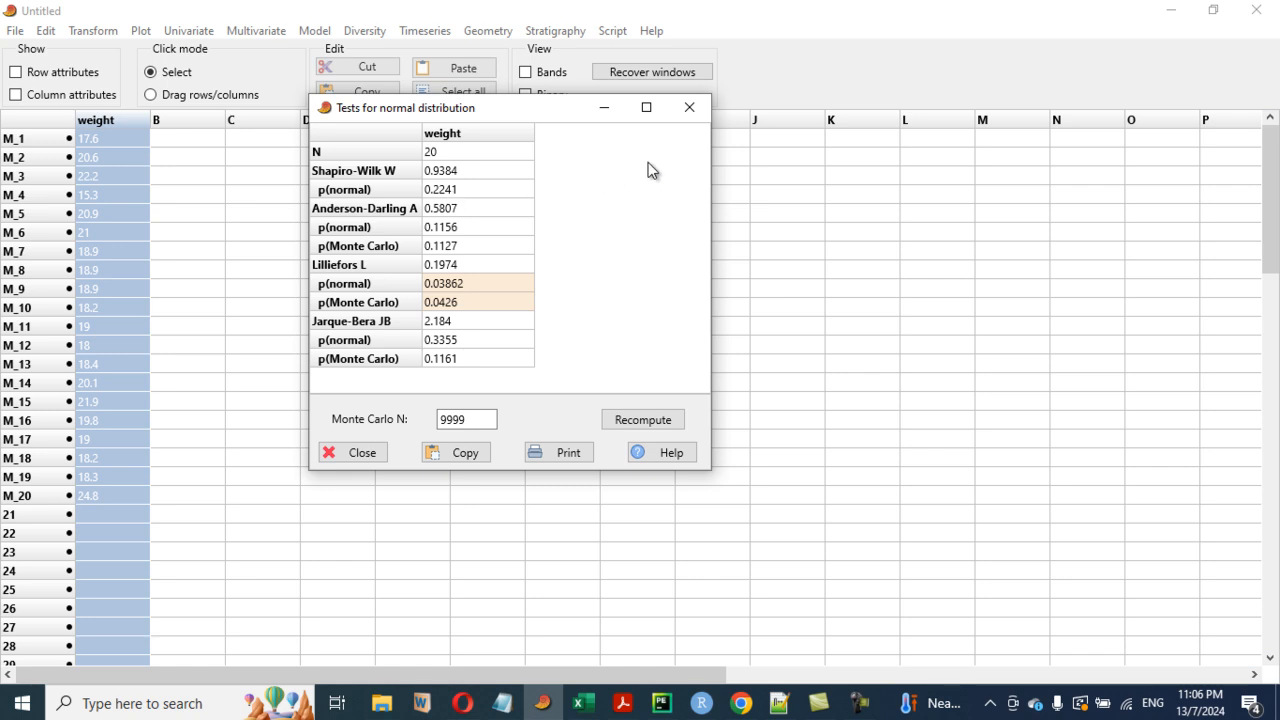
pyautogui.click(689, 108)
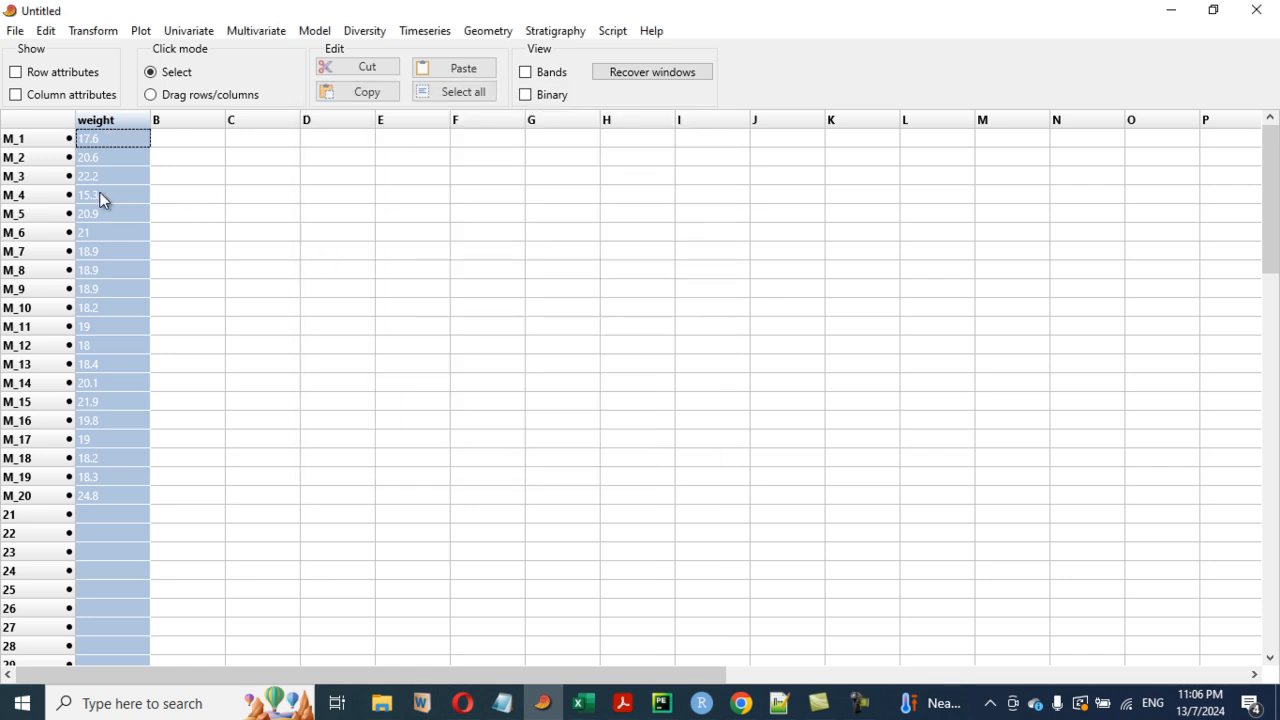
# - Run a one-sample t-test on weight with a given mean of 25 and compare it with R's t-test output
pyautogui.click(174, 40)
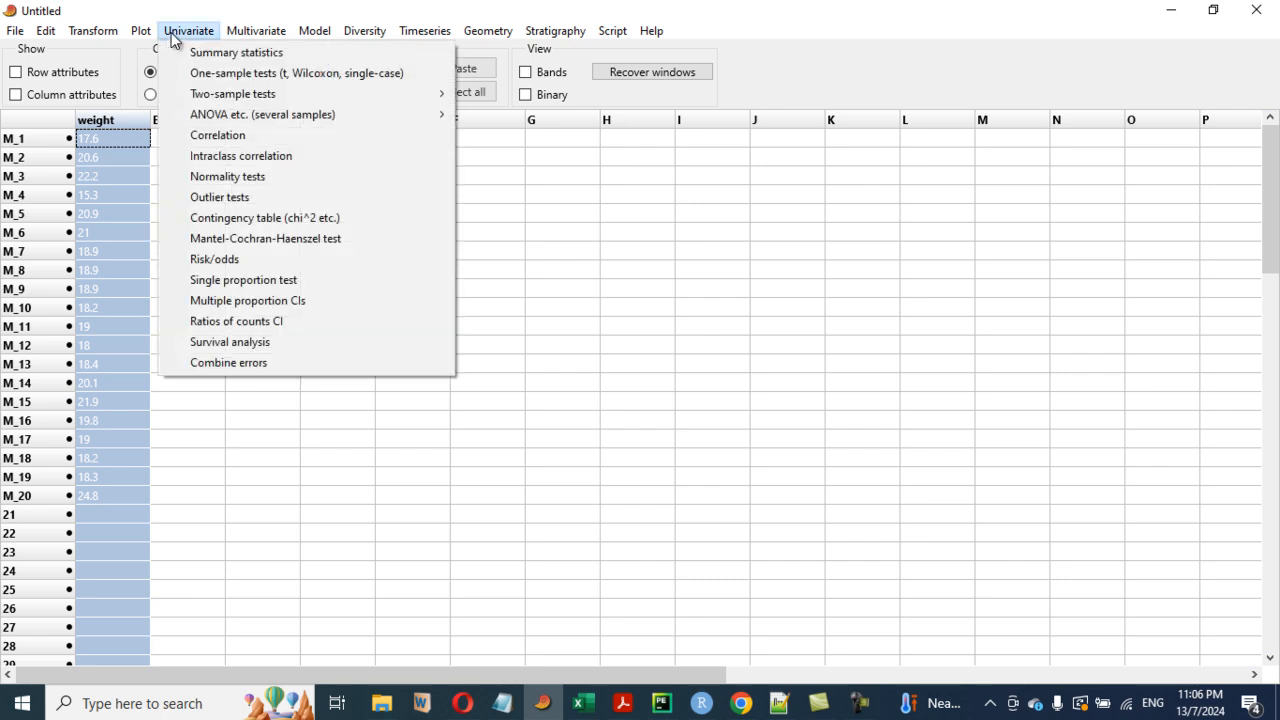
pyautogui.click(227, 72)
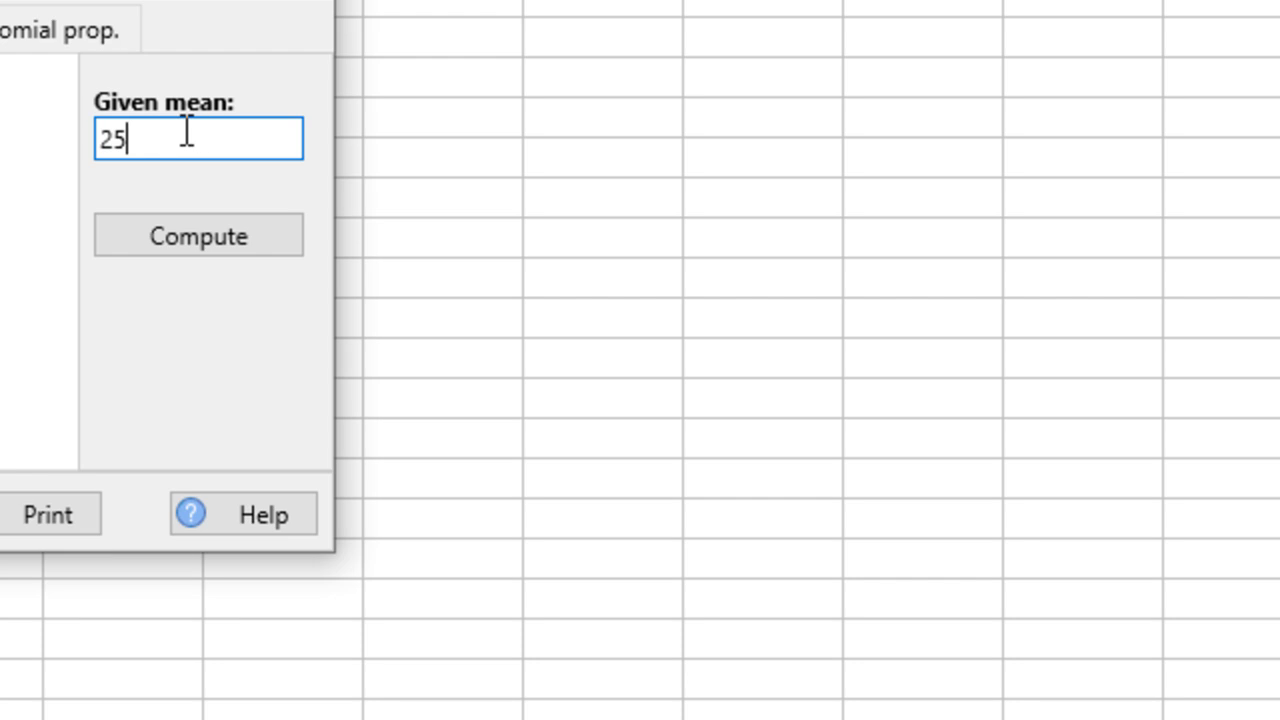
pyautogui.click(191, 248)
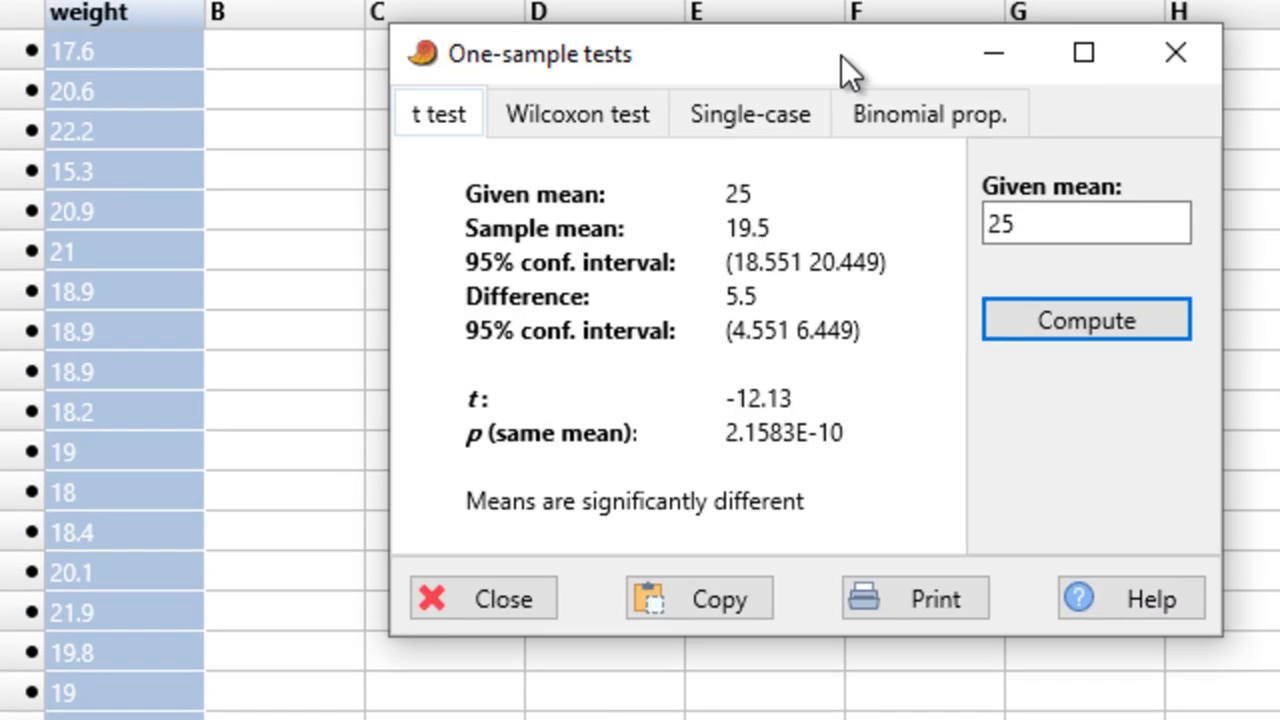
pyautogui.moveTo(841, 56); pyautogui.dragTo(673, 77)
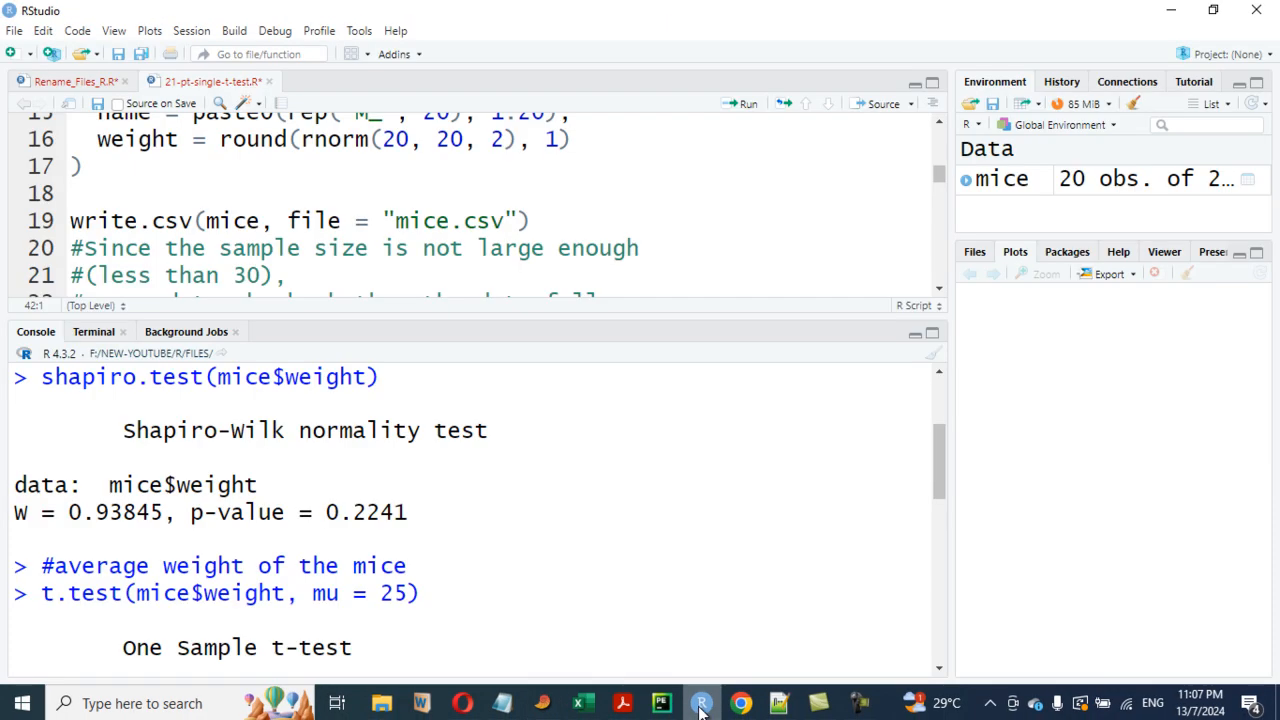
pyautogui.scroll(-4, 462, 505)
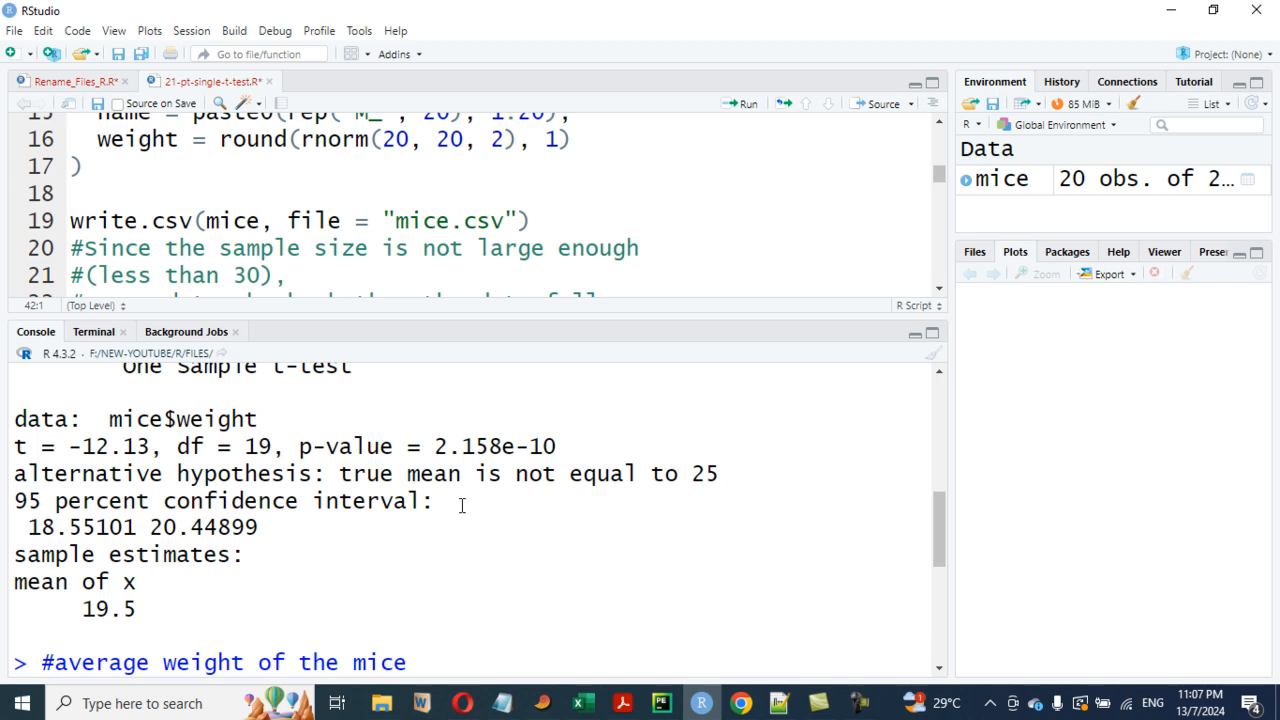
pyautogui.scroll(2, 462, 505)
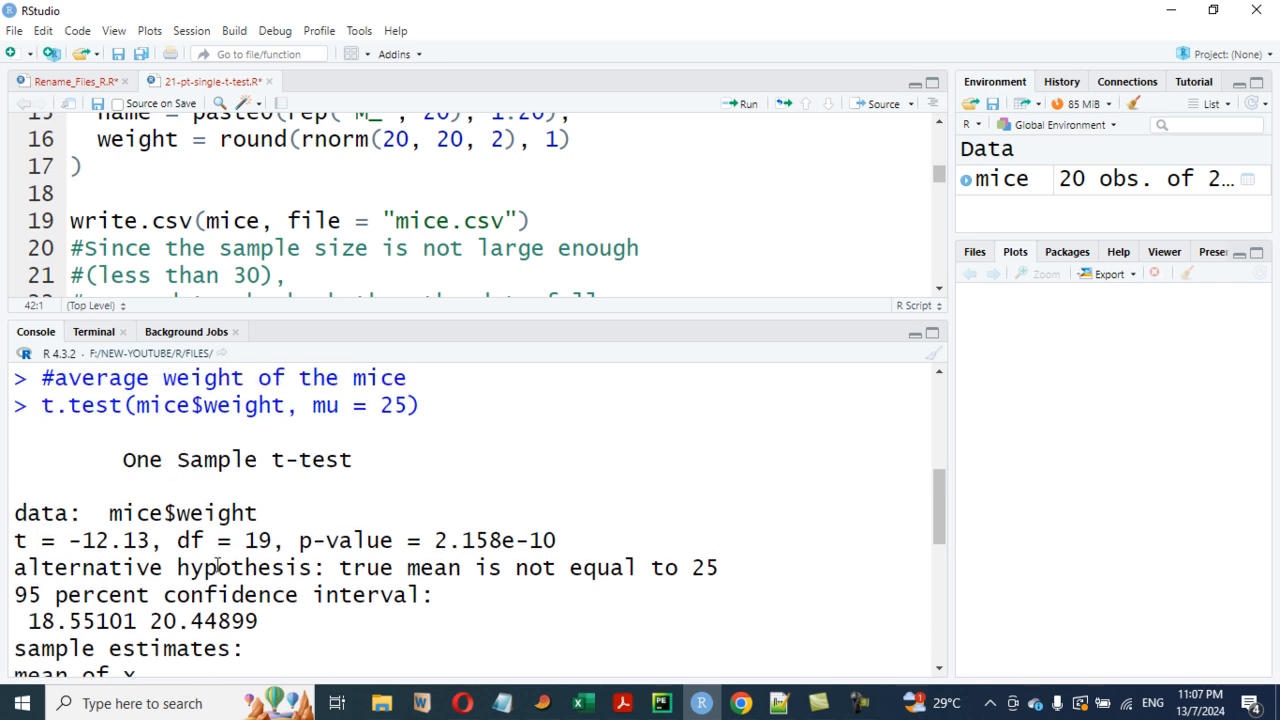
# - Rerun the one-sample t-test on weight with the given mean set to 0
pyautogui.scroll(-3, 218, 566)
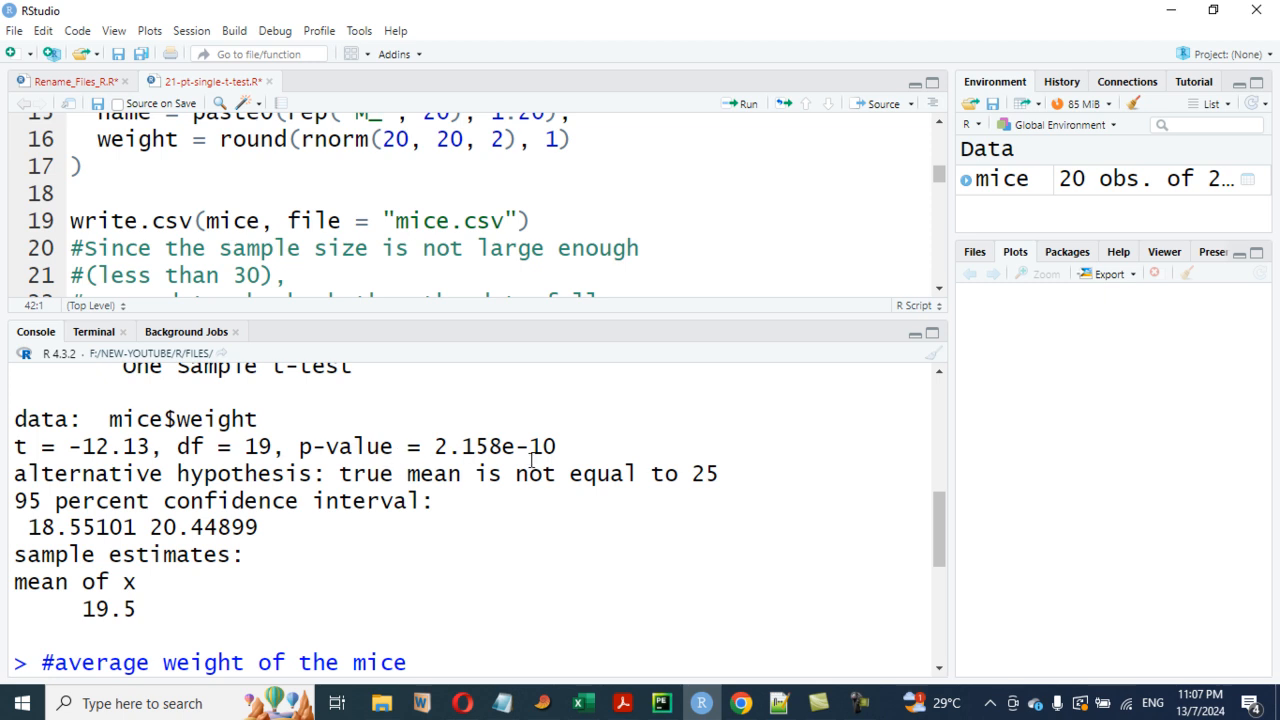
pyautogui.click(703, 705)
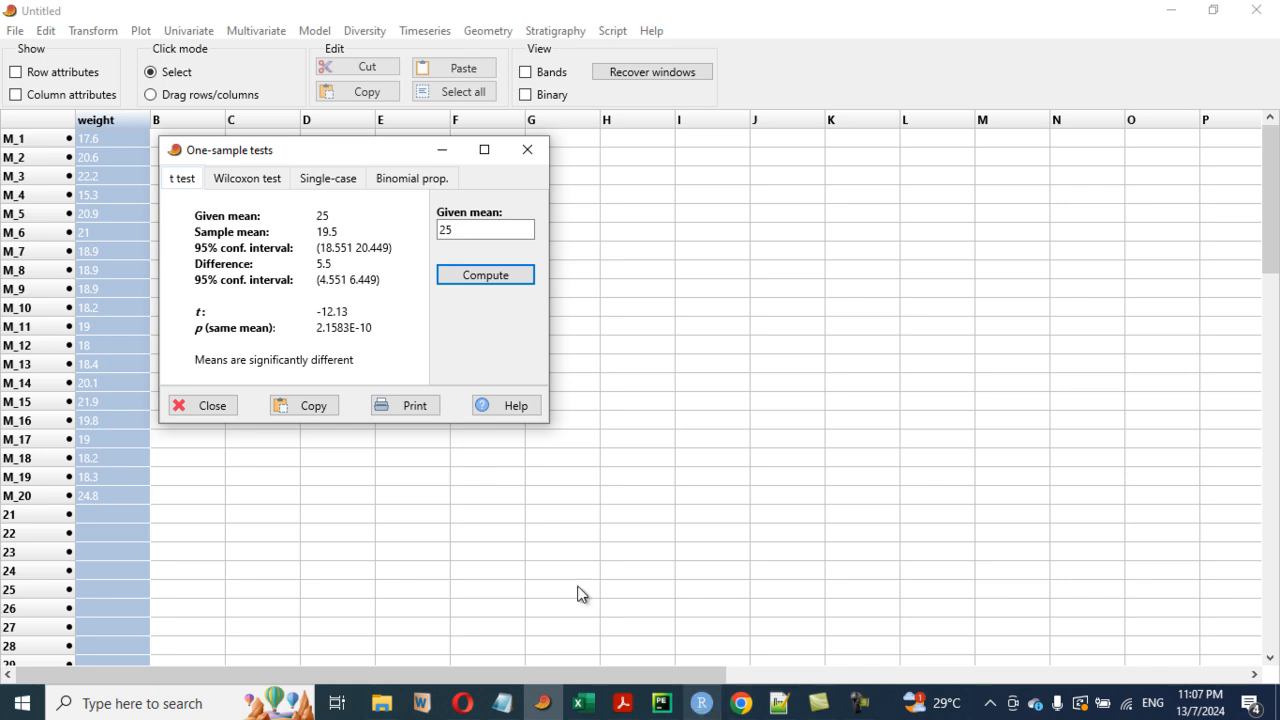
pyautogui.doubleClick(452, 232)
pyautogui.write('0')
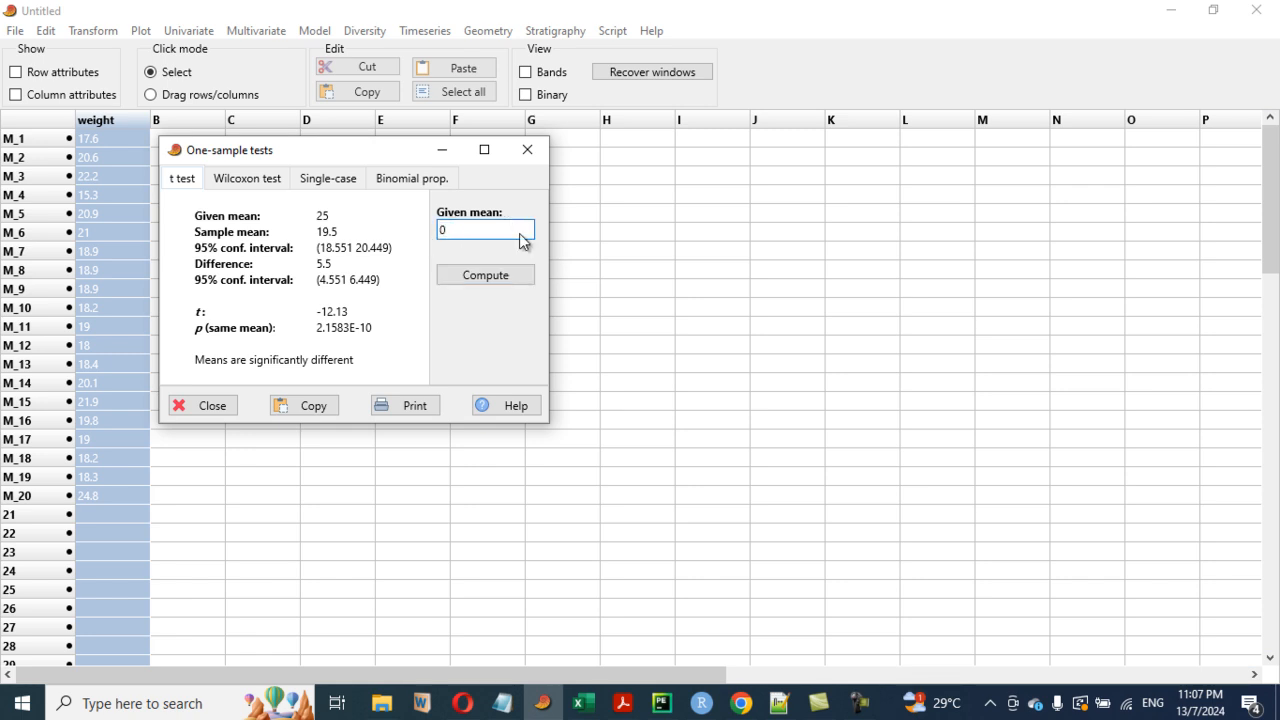
pyautogui.click(487, 275)
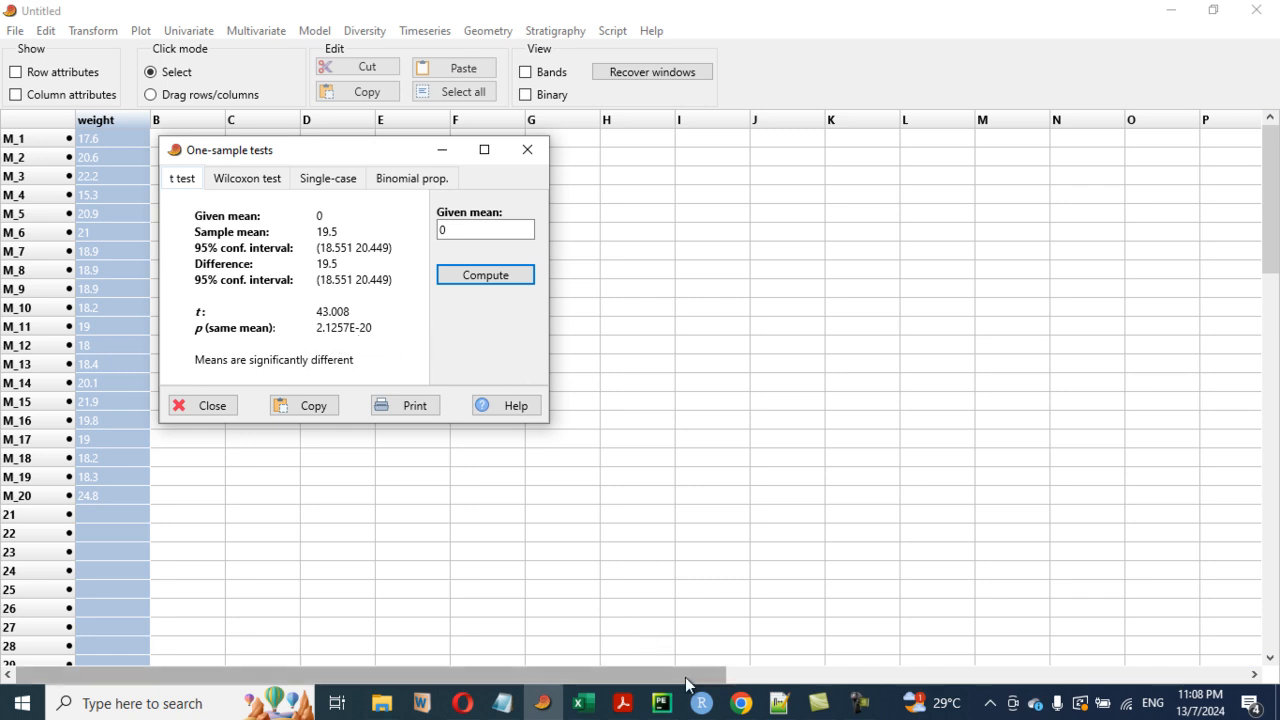
# - Run R's one-sample t-test on mice weight with mu = 0 and compare its output with the PAST result
pyautogui.moveTo(700, 706)
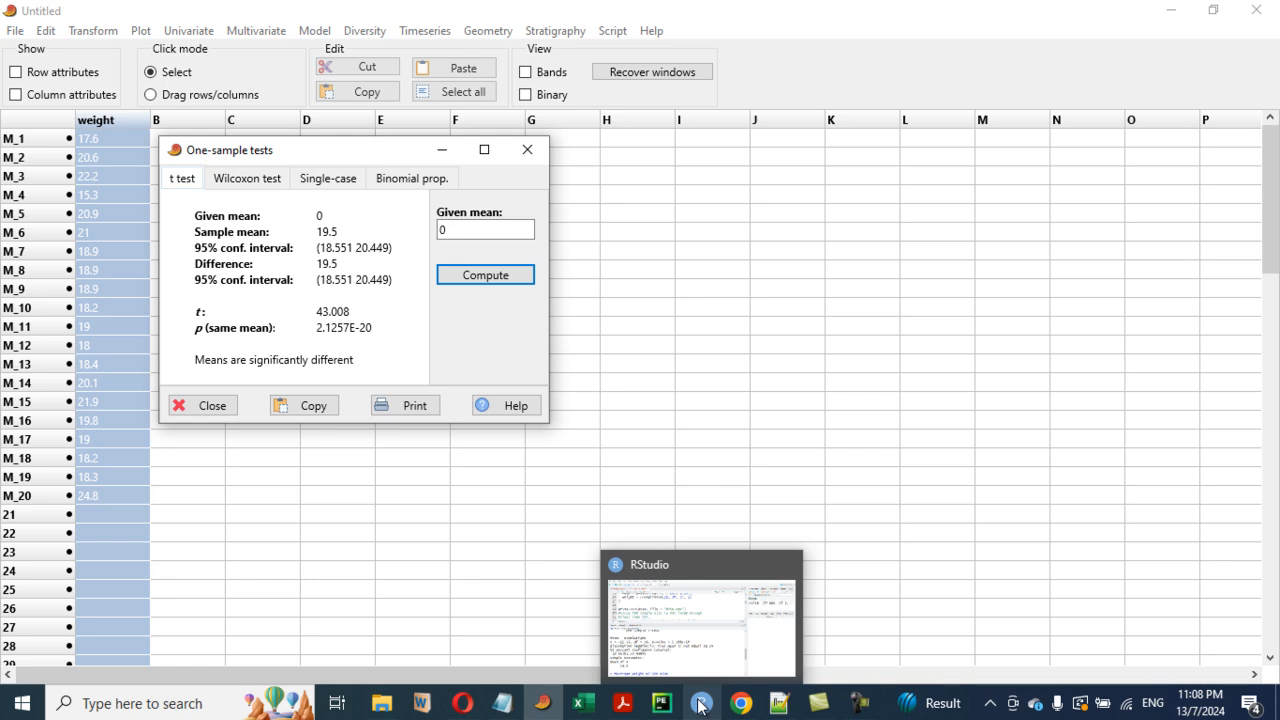
pyautogui.click(700, 706)
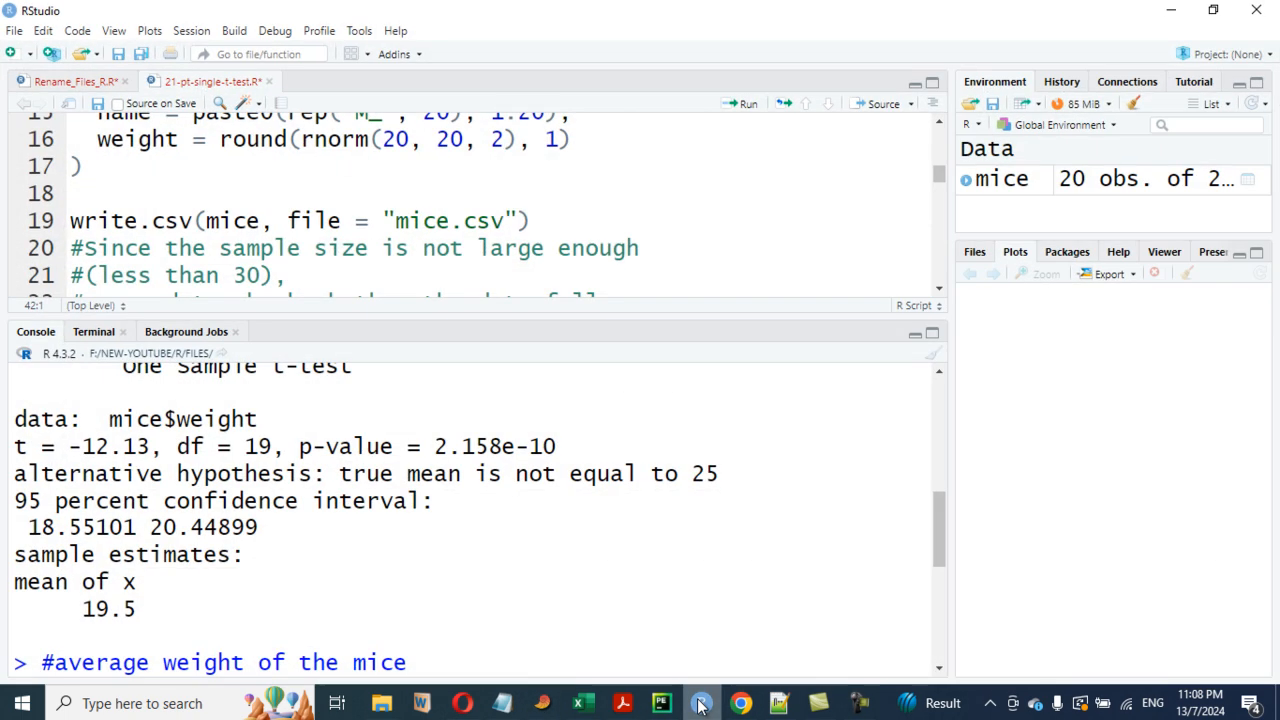
pyautogui.hotkey('ctrl', 'Return')
pyautogui.scroll(3, 314, 534)
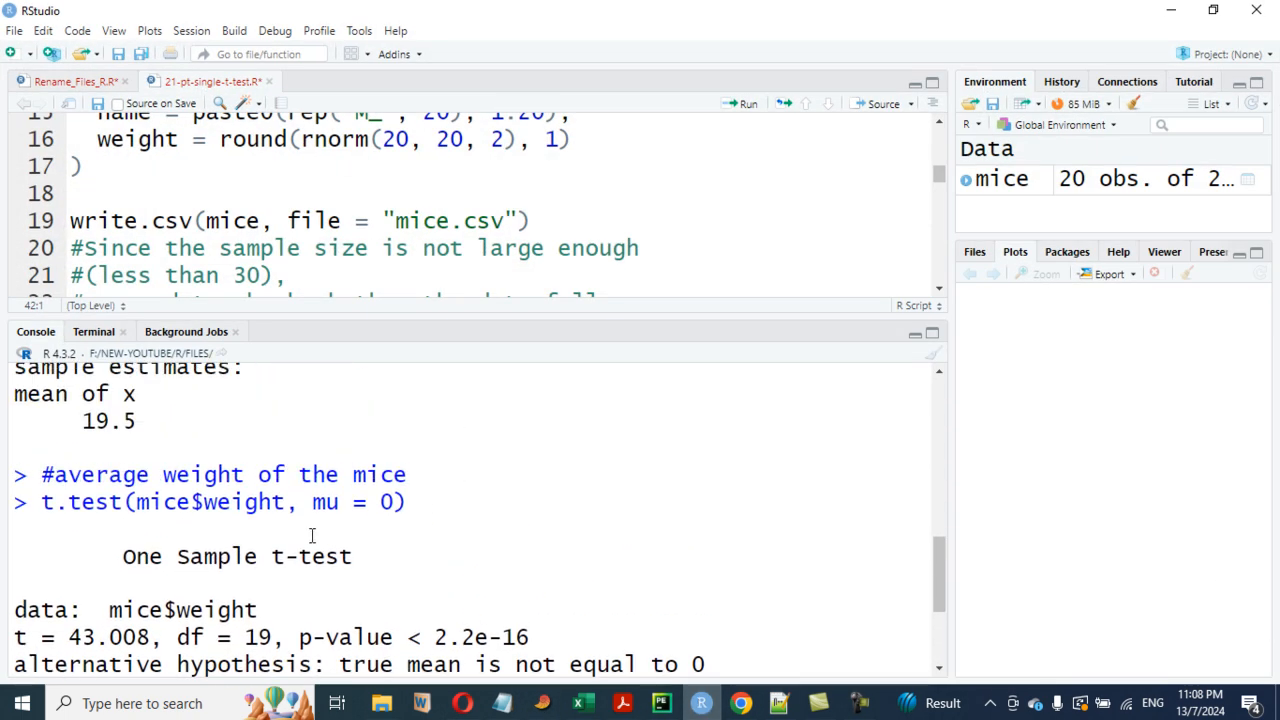
pyautogui.scroll(-3, 334, 529)
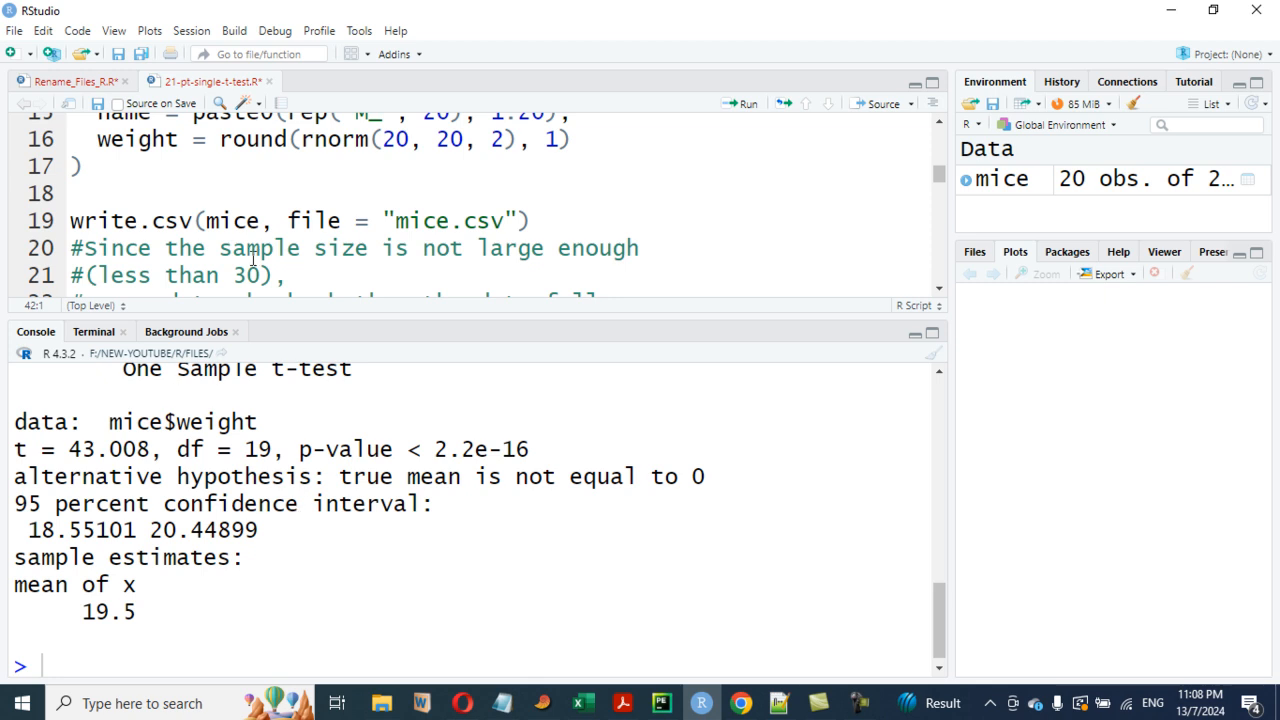
pyautogui.scroll(1, 318, 268)
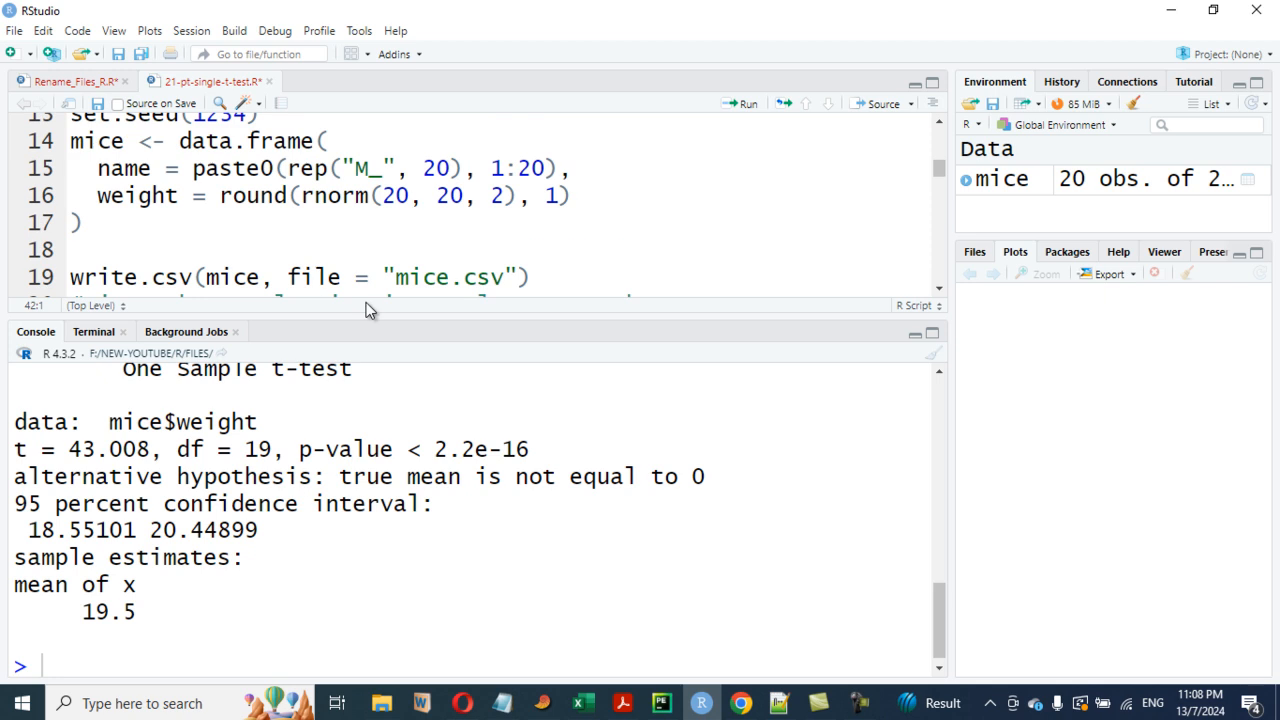